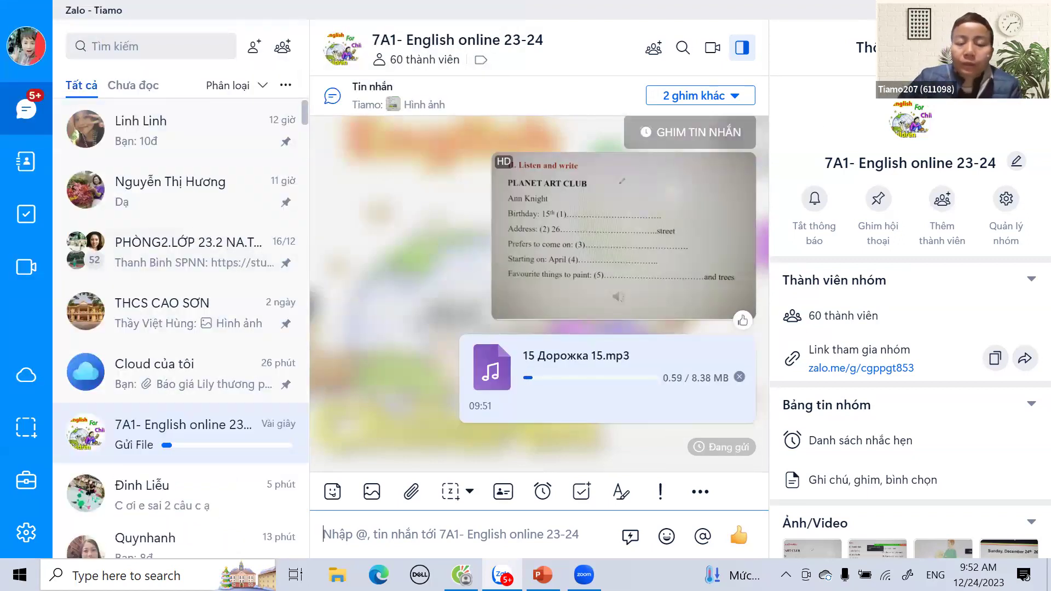
Switch to the attendance spreadsheet in the browser and insert two blank columns before the B15 column.
key("alt+Tab")
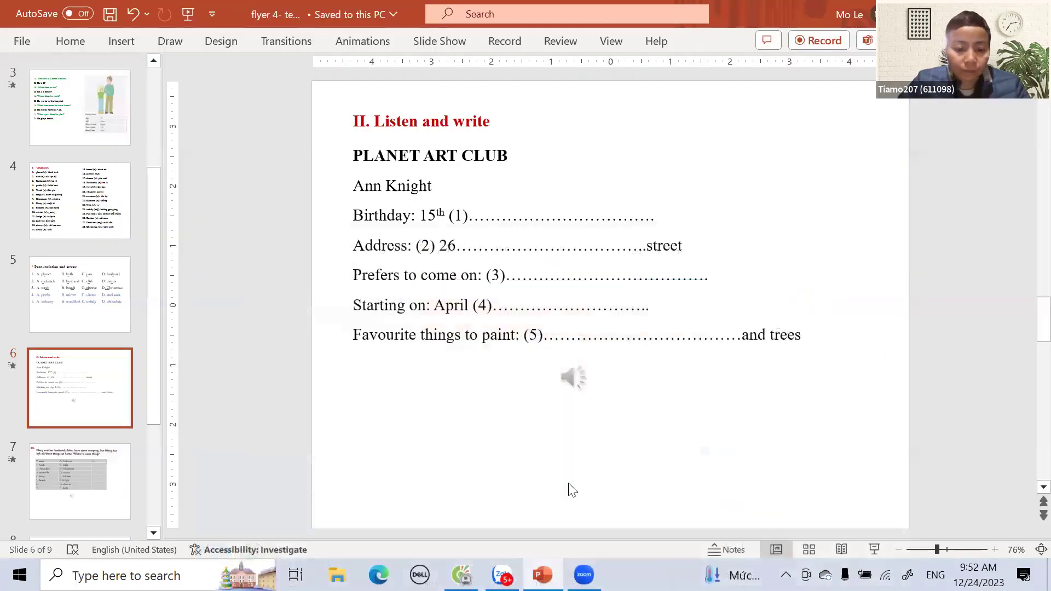
key("alt+Tab")
scroll(612, 273, "up", 7)
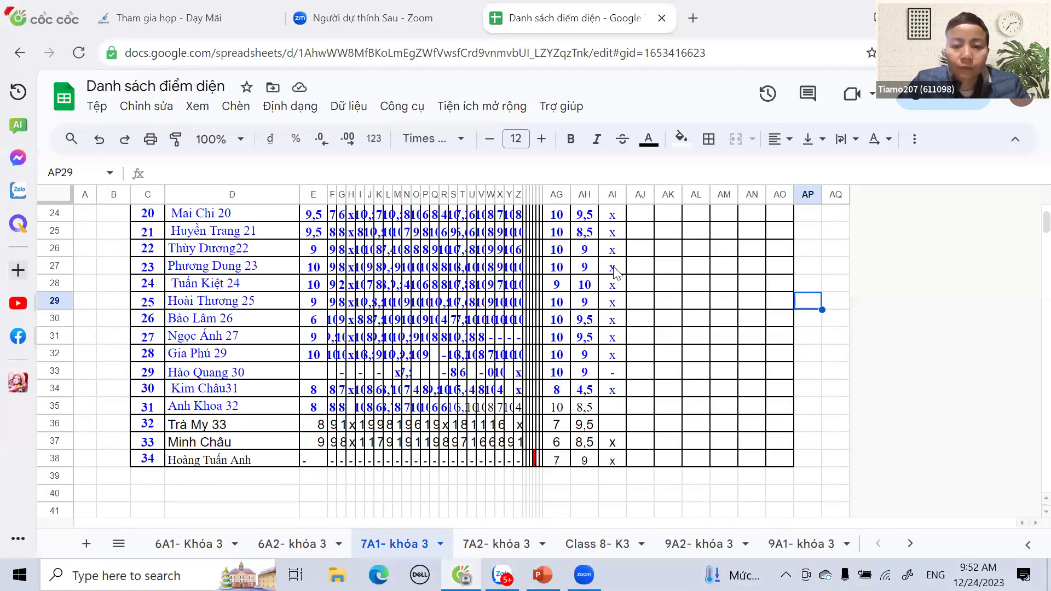
left_click(620, 236)
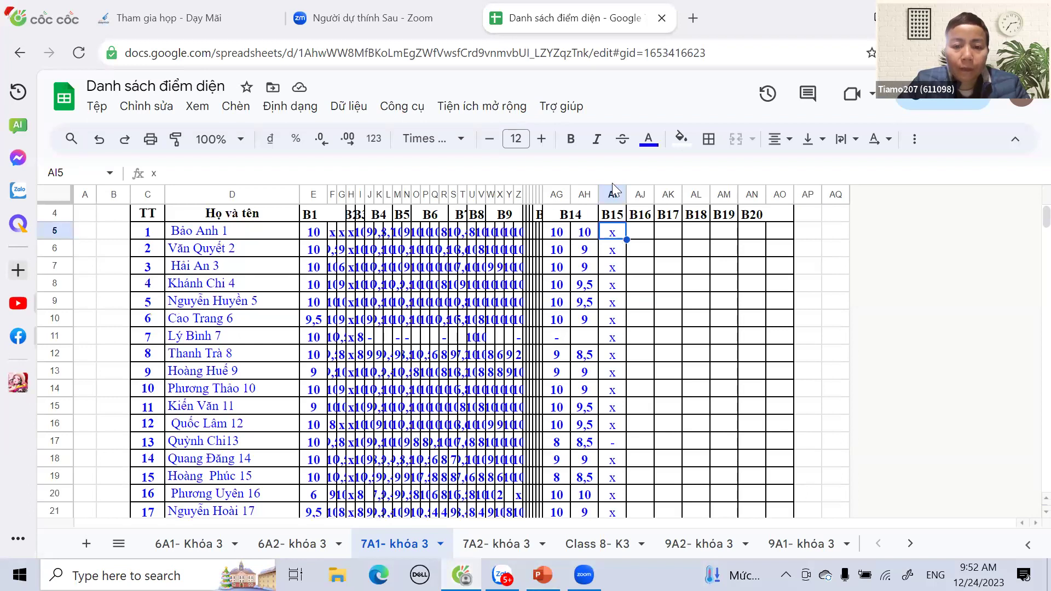
right_click(609, 207)
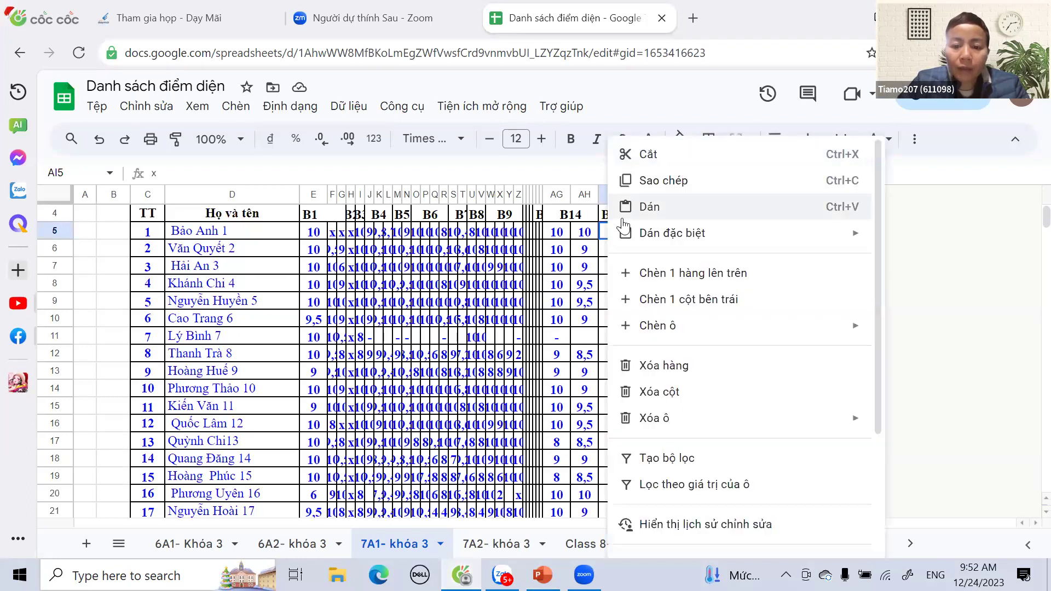
left_click(673, 299)
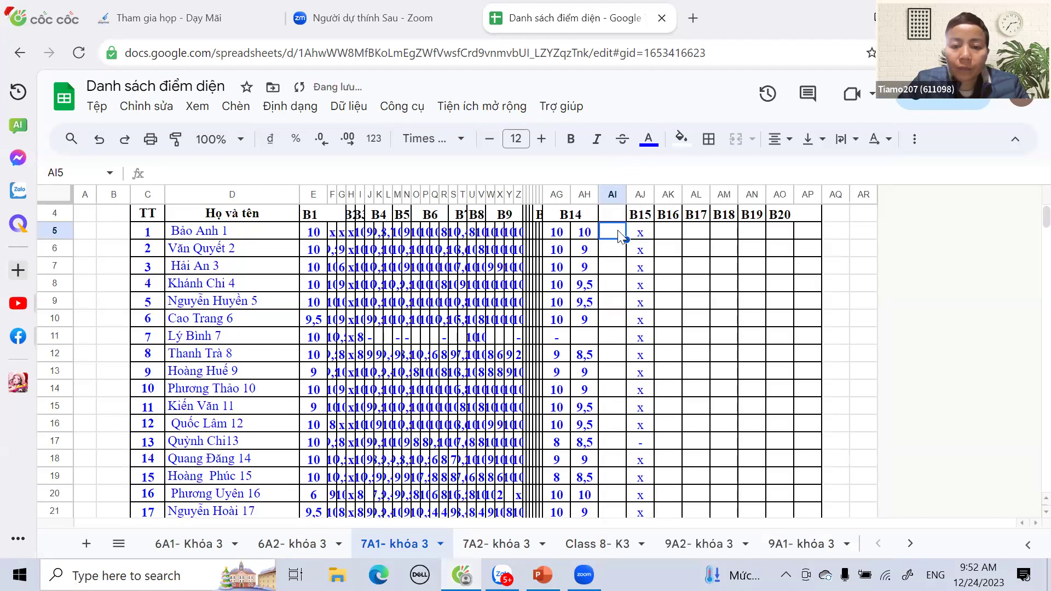
right_click(613, 195)
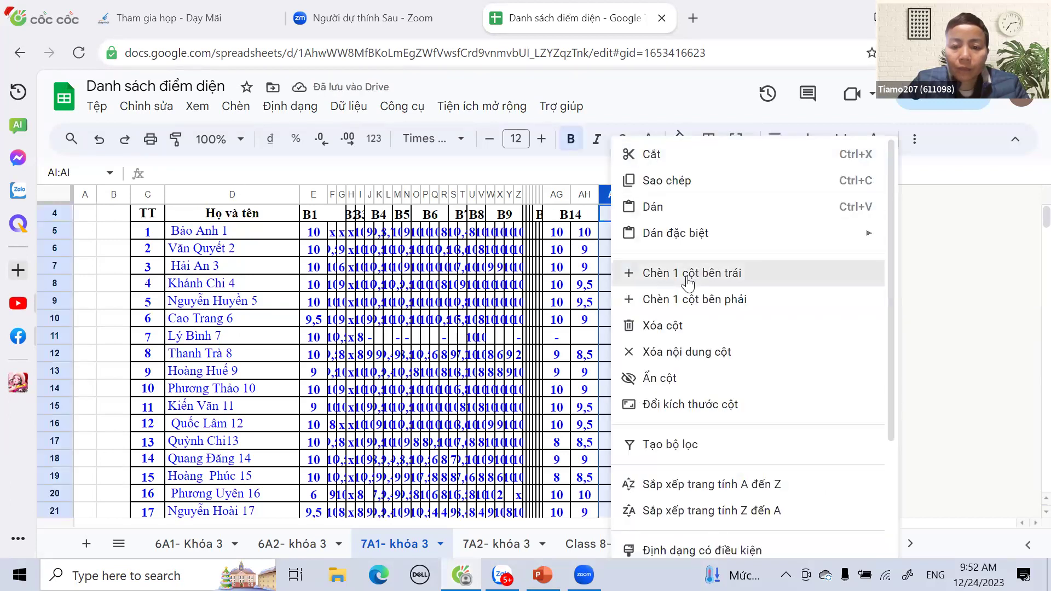
left_click(689, 276)
Merge header cells AI4:AK4 so that the B15 heading spans all three columns.
left_click(617, 268)
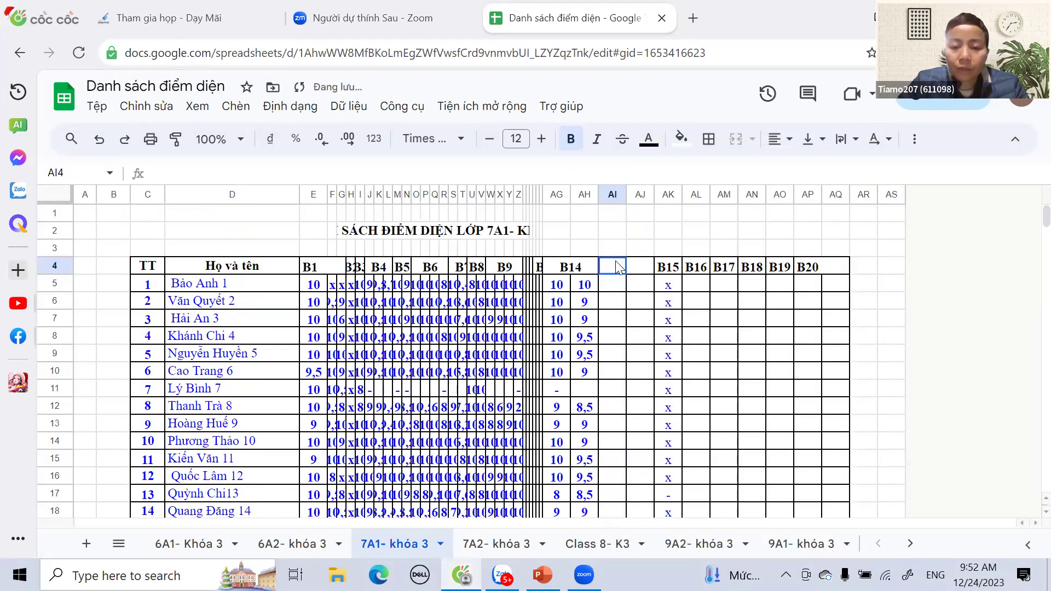
left_click(668, 268, "shift")
left_click(736, 139)
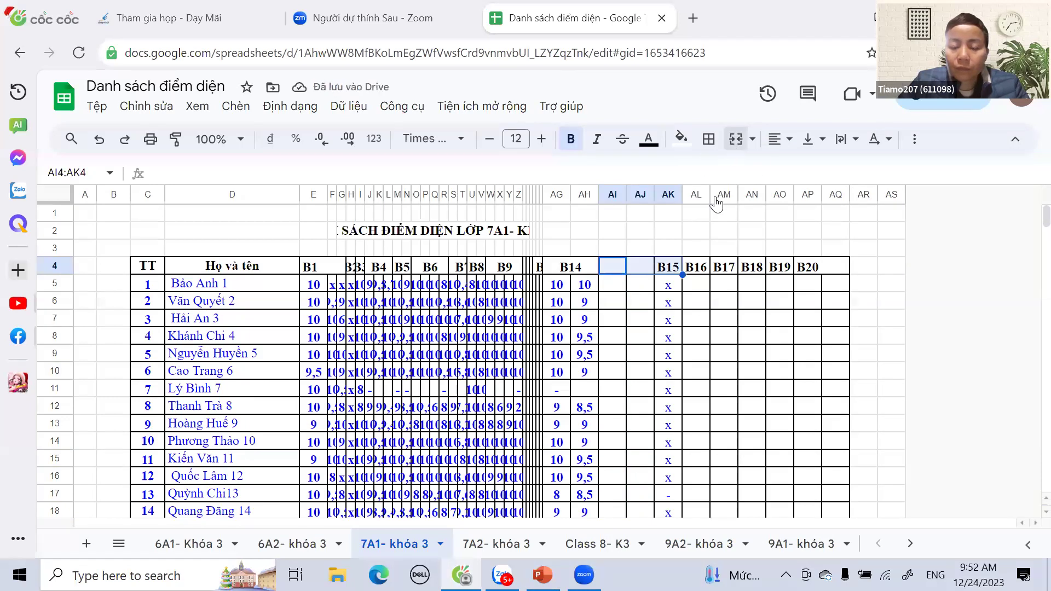
Enter 7, 10 and 10 as the B15 scores for student 1 in AI5:AK5.
left_click(611, 290)
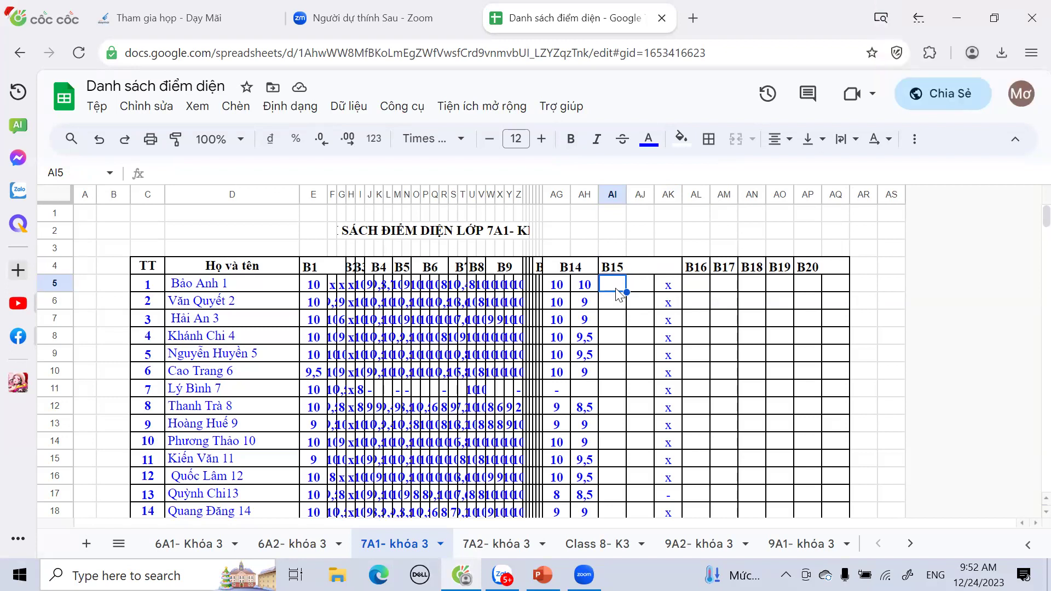
type("7")
key("Tab")
type("10")
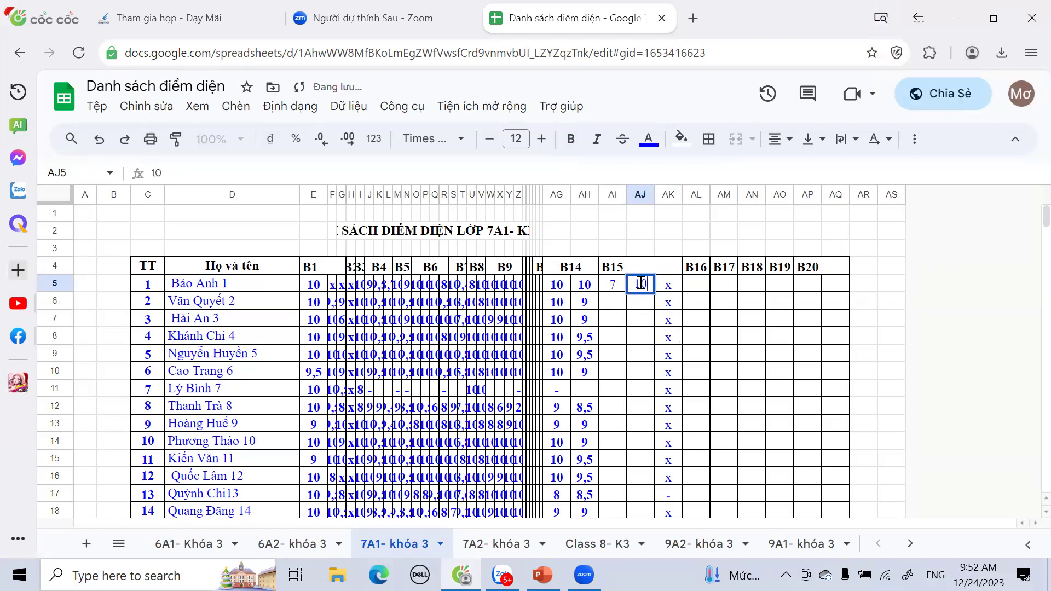
key("Tab")
type("10")
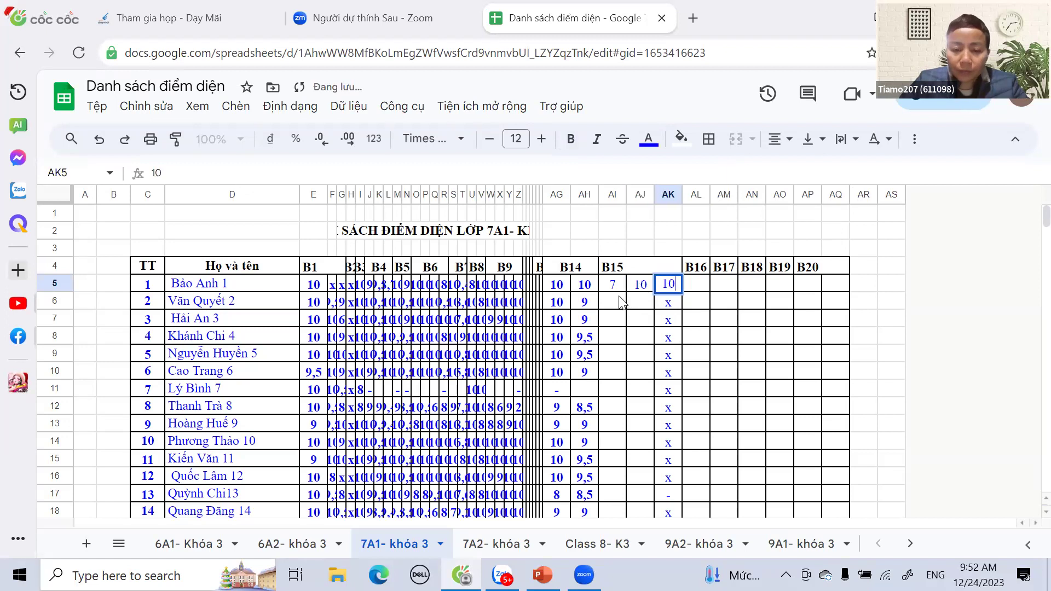
Enter 8, 10 and 10 as the B15 scores for student 2 in AI6:AK6.
left_click(618, 302)
type("8")
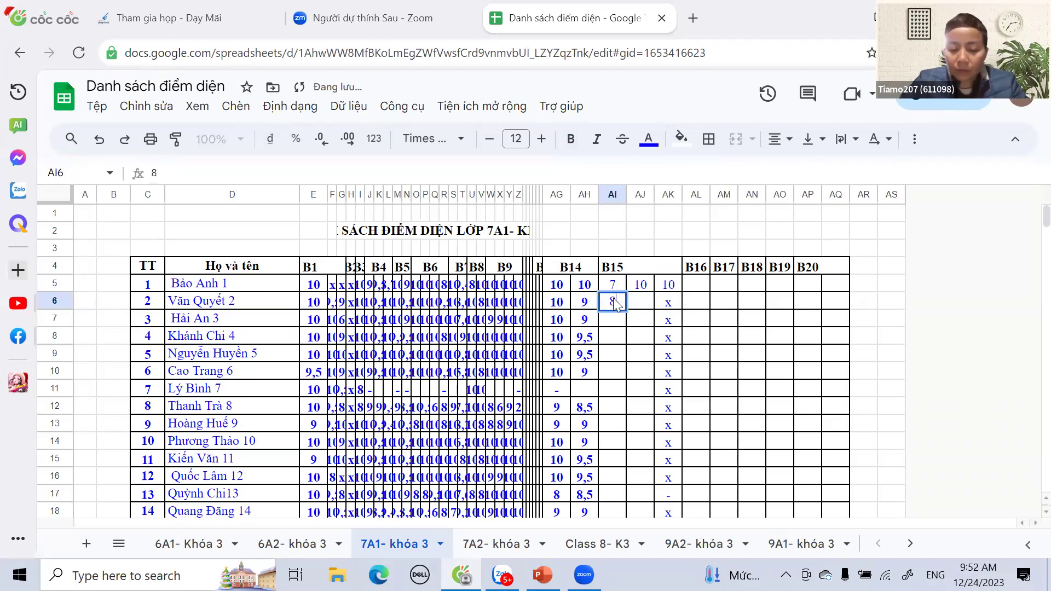
key("Tab")
type("10")
key("Tab")
type("10")
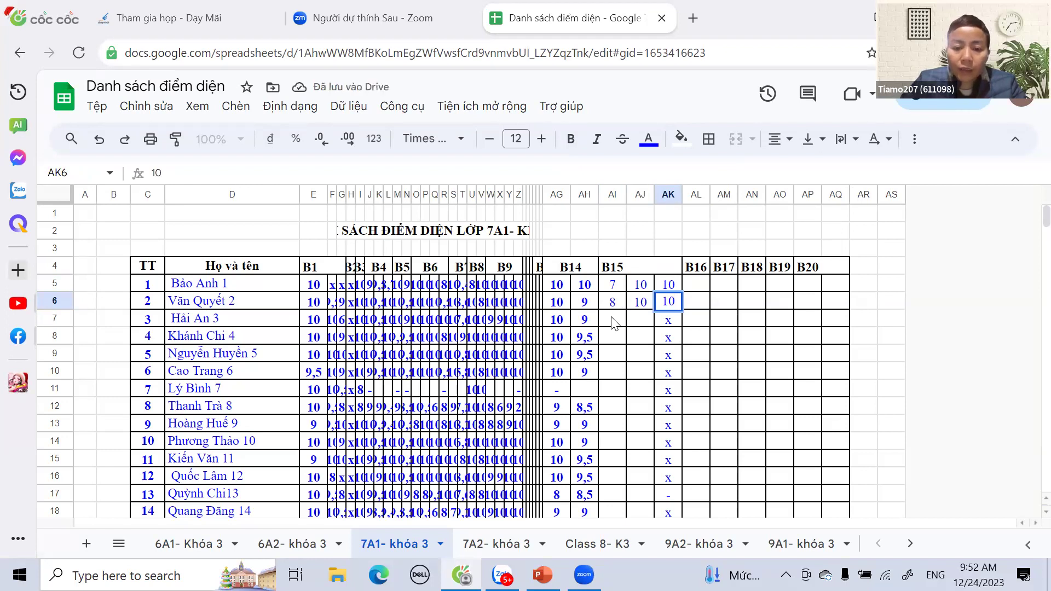
Enter 10 in AI7 and fill it across to AK7 for student 3.
left_click(615, 322)
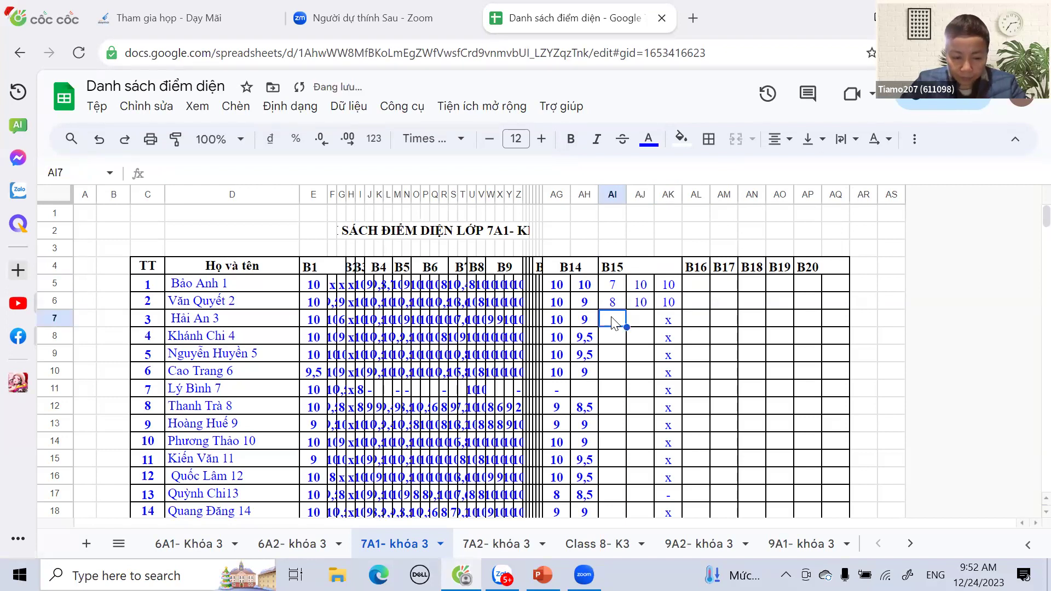
type("10")
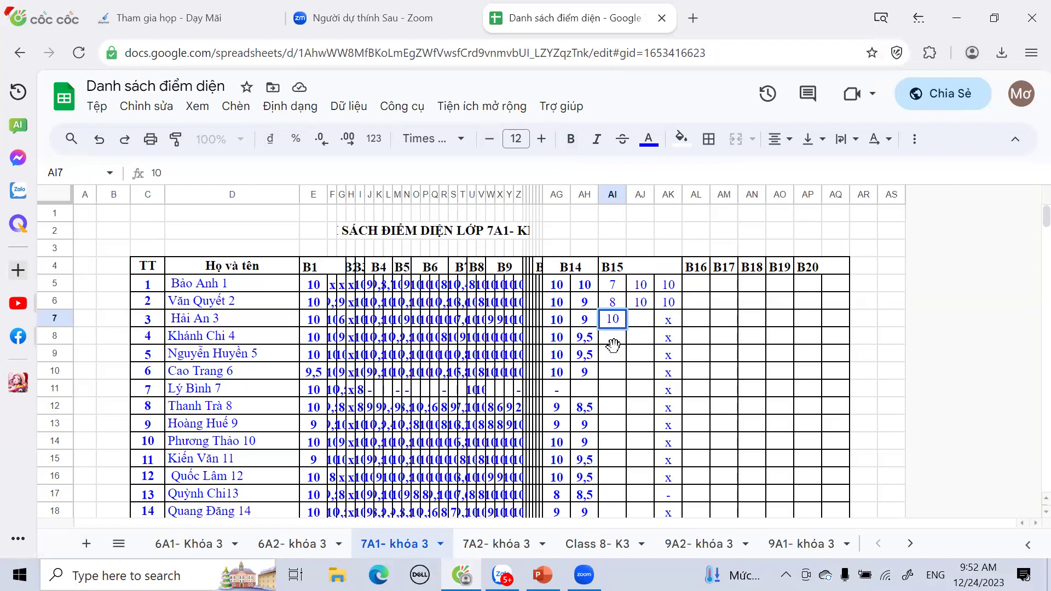
left_click(613, 345)
left_click(614, 317)
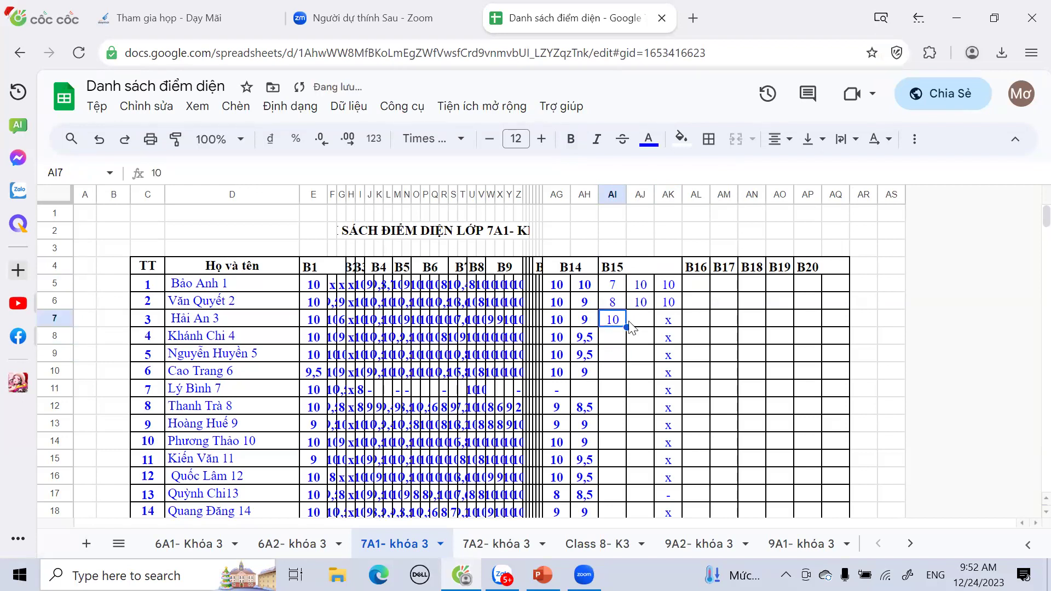
left_click_drag(627, 327, 675, 325)
Copy the three scores in AI7:AK7 to student 4's cells AI8:AK8.
right_click(624, 323)
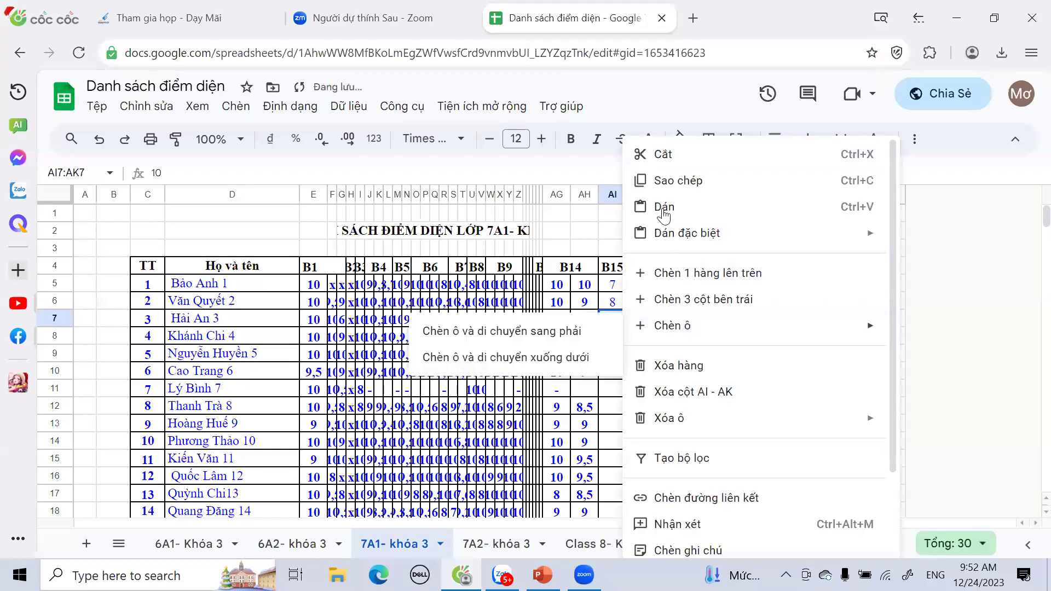
left_click(663, 181)
left_click(619, 342)
left_click_drag(620, 342, 667, 338)
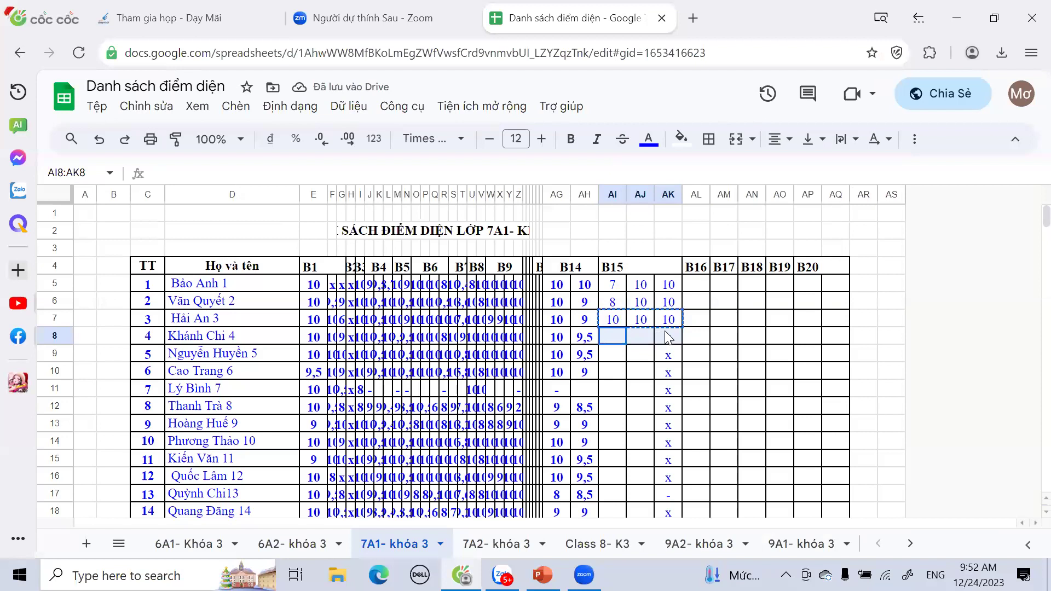
key("ctrl+v")
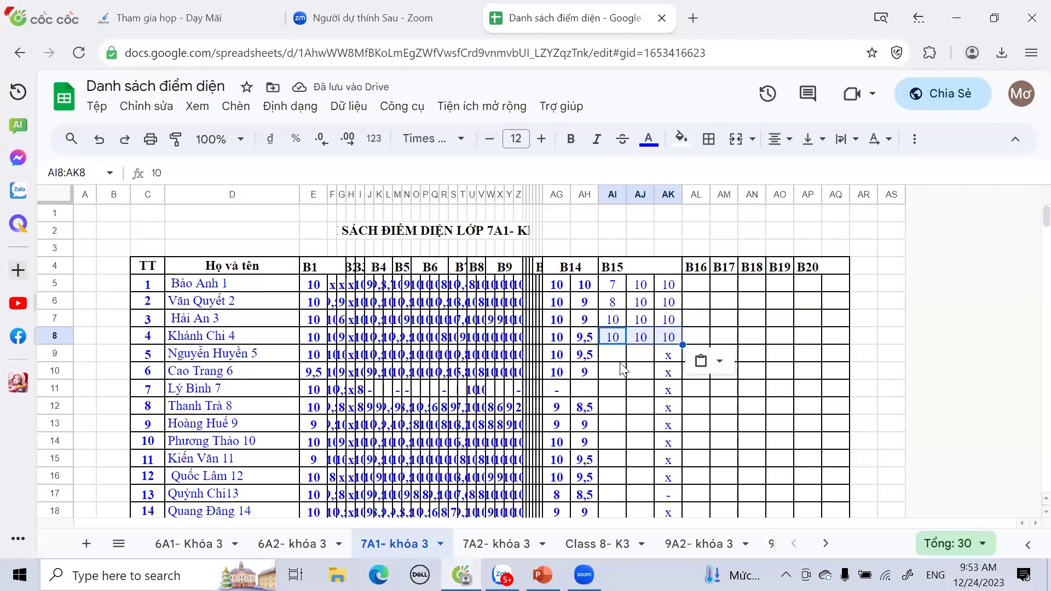
Copy the scores in AI7:AK7 again and paste them into student 5's cells AI9:AK9.
left_click(618, 325)
key("shift+Right")
key("shift+Right")
key("ctrl+c")
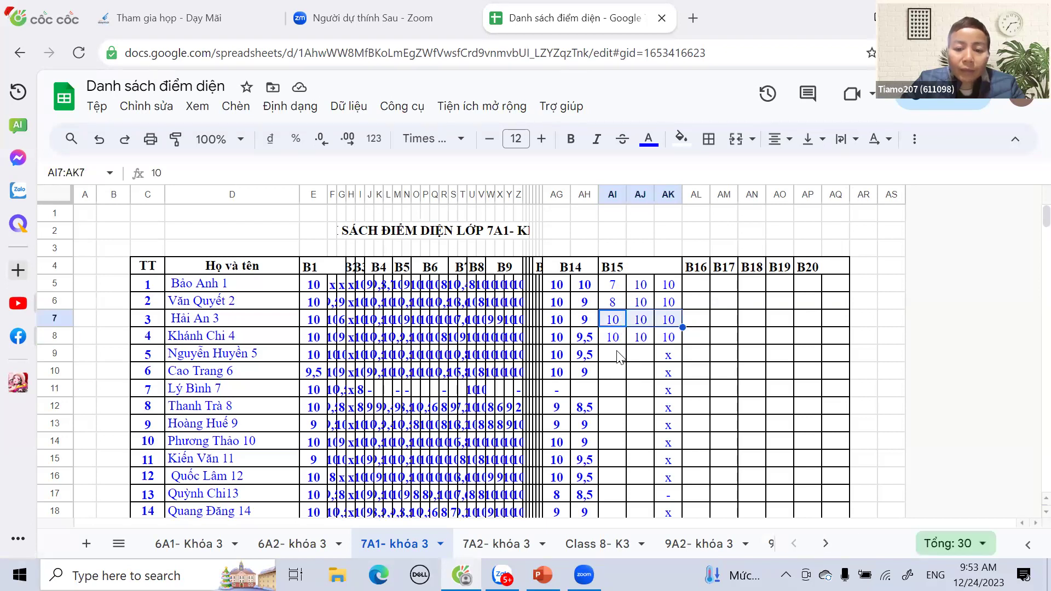
left_click_drag(618, 357, 669, 357)
key("ctrl+v")
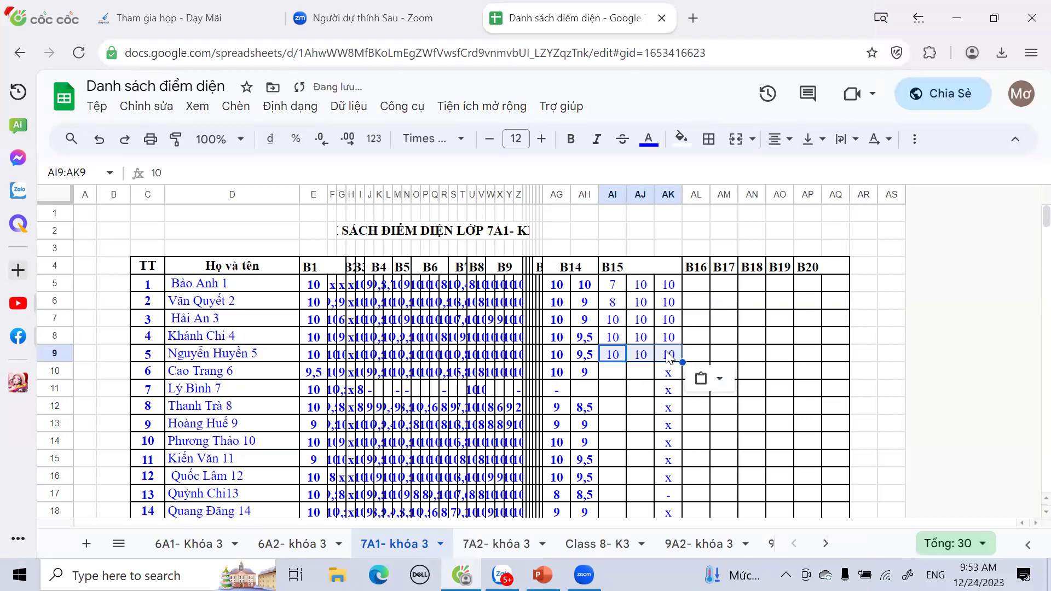
Change student 3's first two B15 scores to 8 in AI7 and 9 in AJ7.
left_click(621, 323)
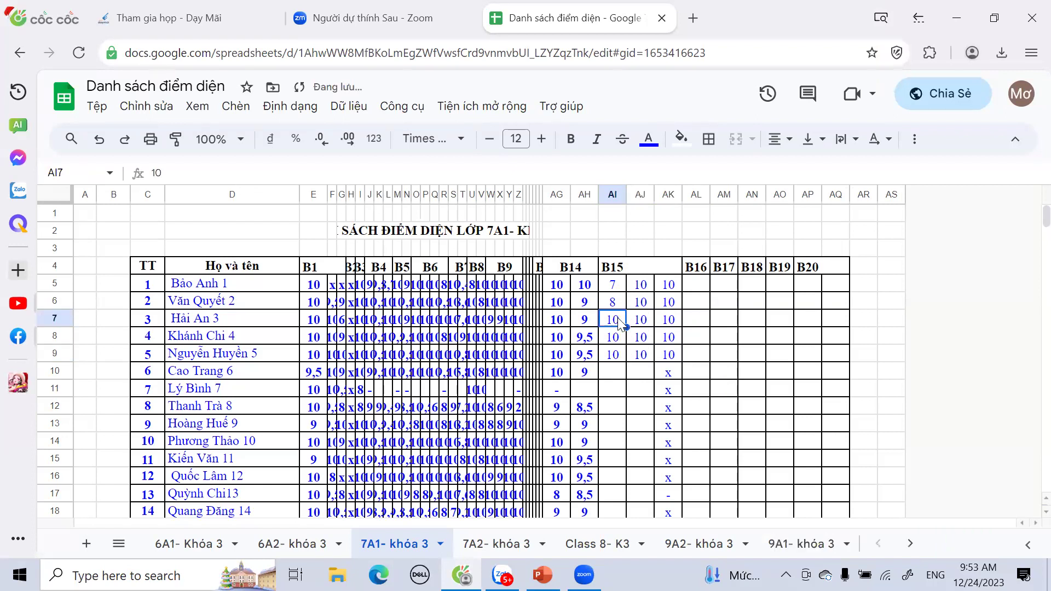
type("8")
left_click(640, 323)
type("9")
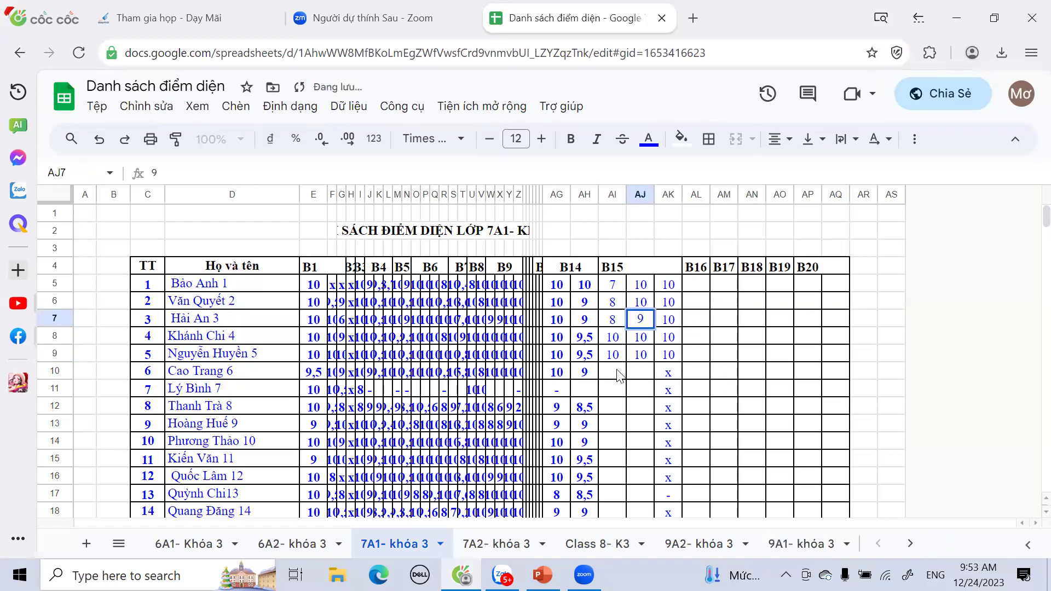
Paste the copied scores of 10 into AI10:AK10 for student 6 and set AI10 to 8.
left_click(620, 376)
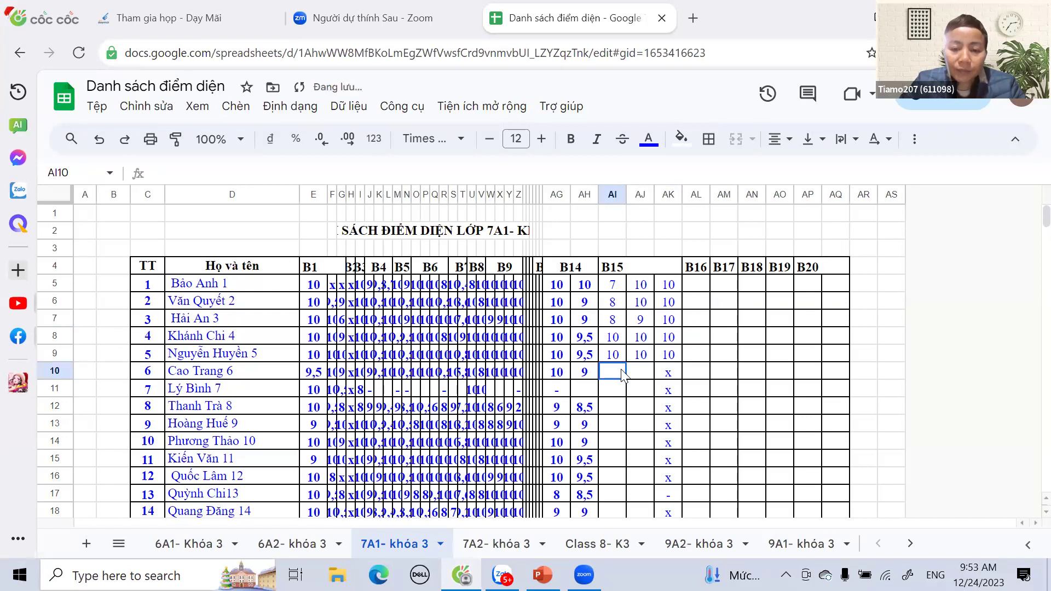
left_click_drag(623, 376, 669, 374)
key("ctrl+v")
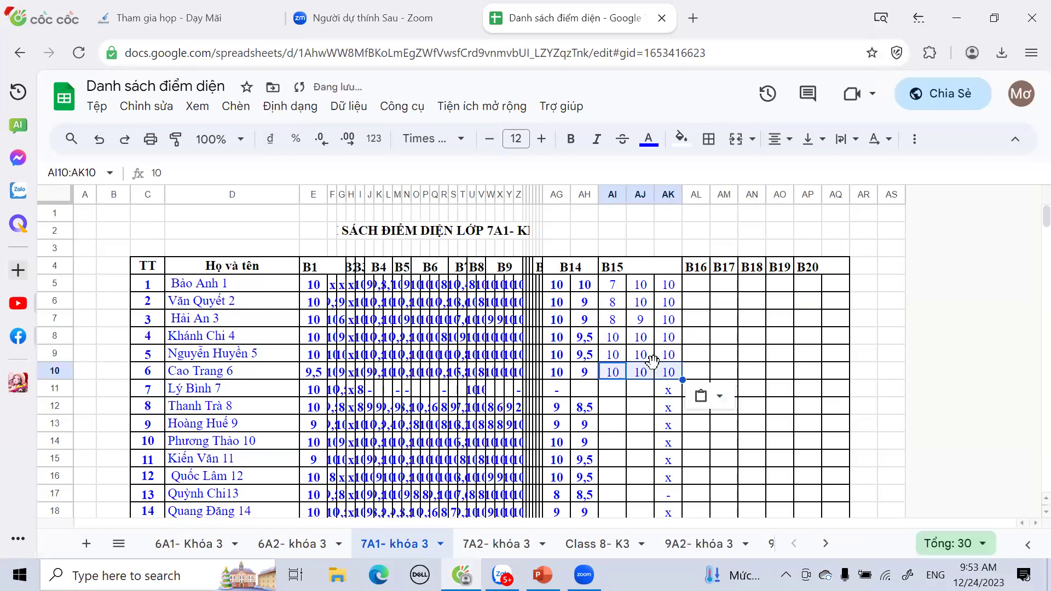
left_click(617, 374)
type("8")
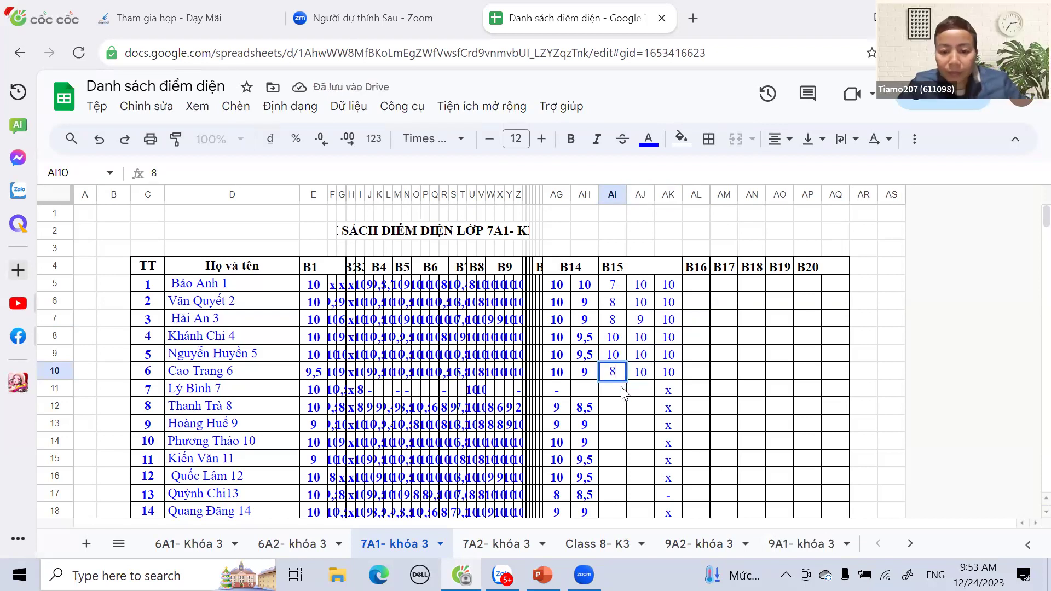
key("Return")
Fill student 7's cells AI11:AK11 with scores of 10, then change AI11 to 8.
left_click(668, 394, "shift")
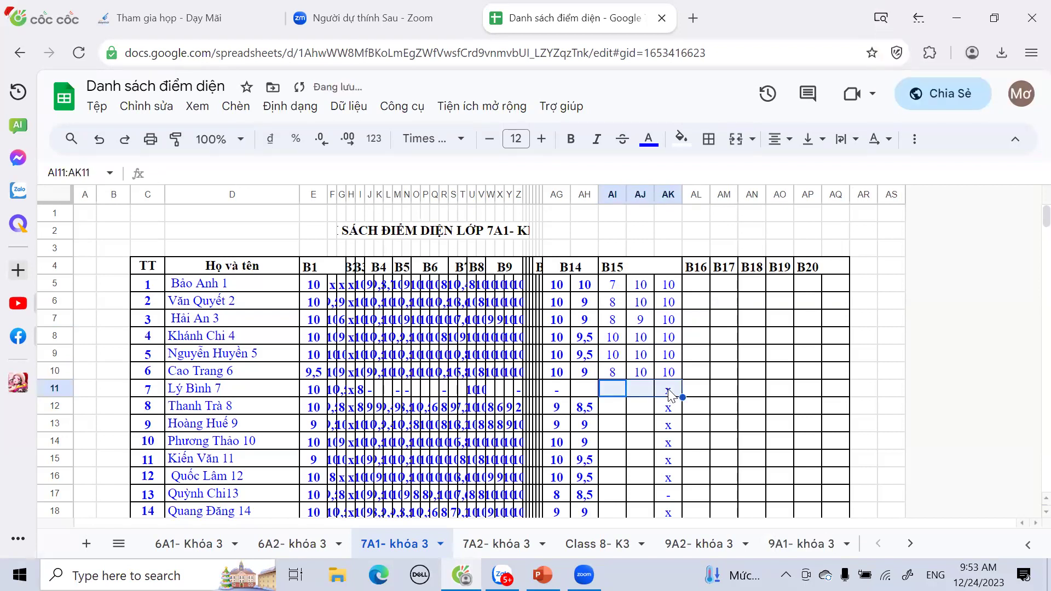
type("10\t10\t10")
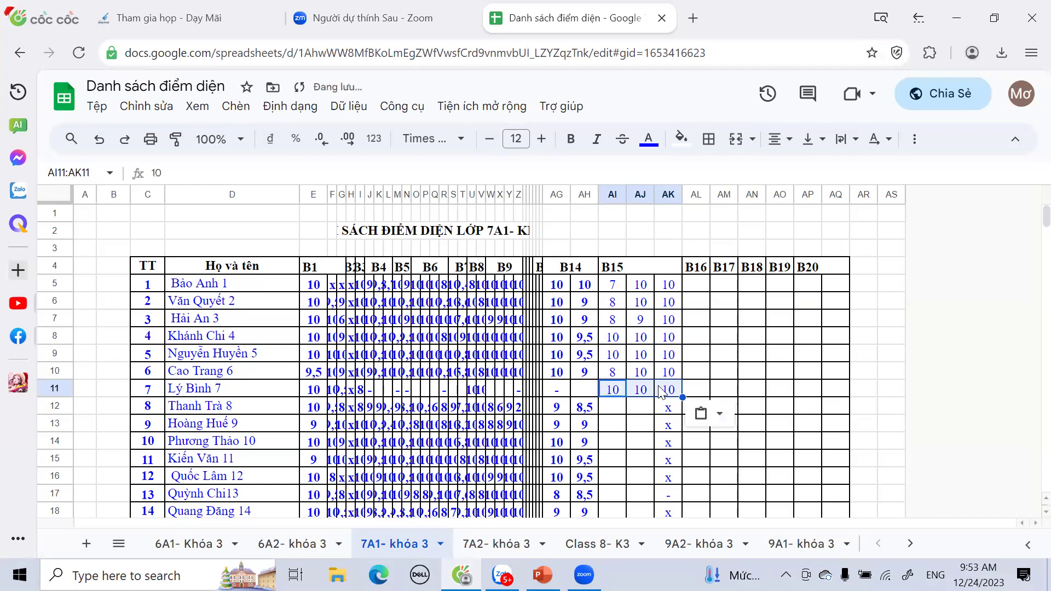
left_click(622, 393)
type("8")
Fill student 8's cells AI12:AK12 with scores of 10, then change AI12 to 8.
left_click(616, 408)
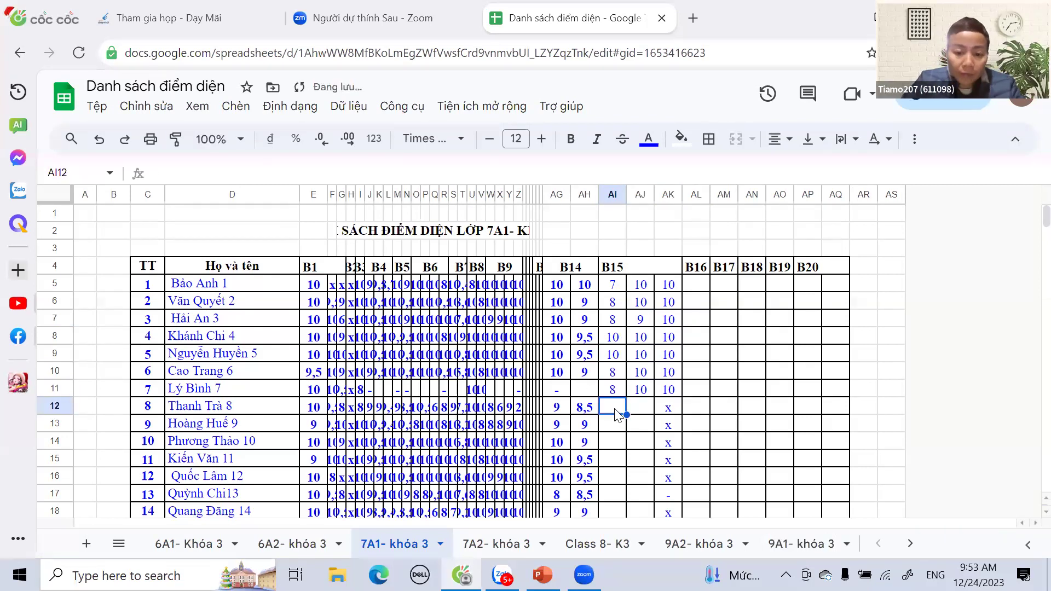
left_click_drag(618, 408, 668, 410)
type("10\t10\t10")
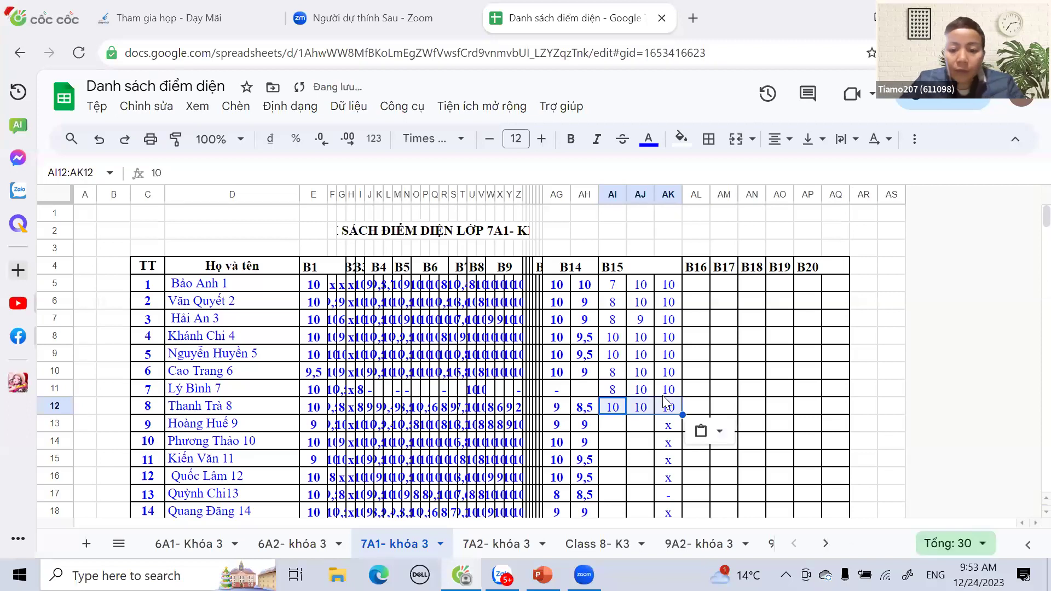
left_click(625, 411)
type("8")
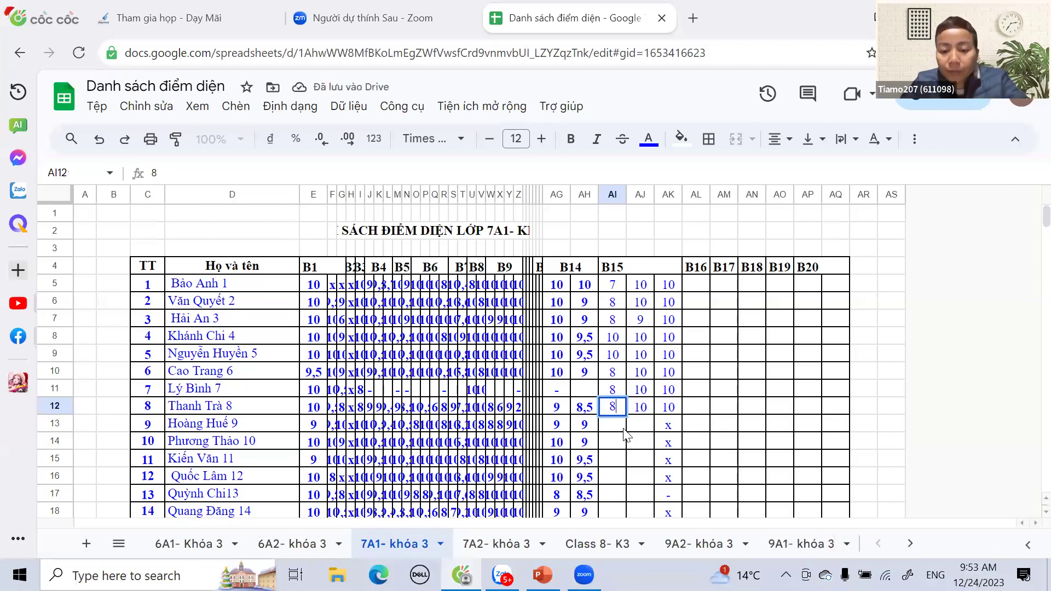
Enter 8, 9 and 10 as the B15 scores for student 9 in AI13:AK13.
left_click(615, 427)
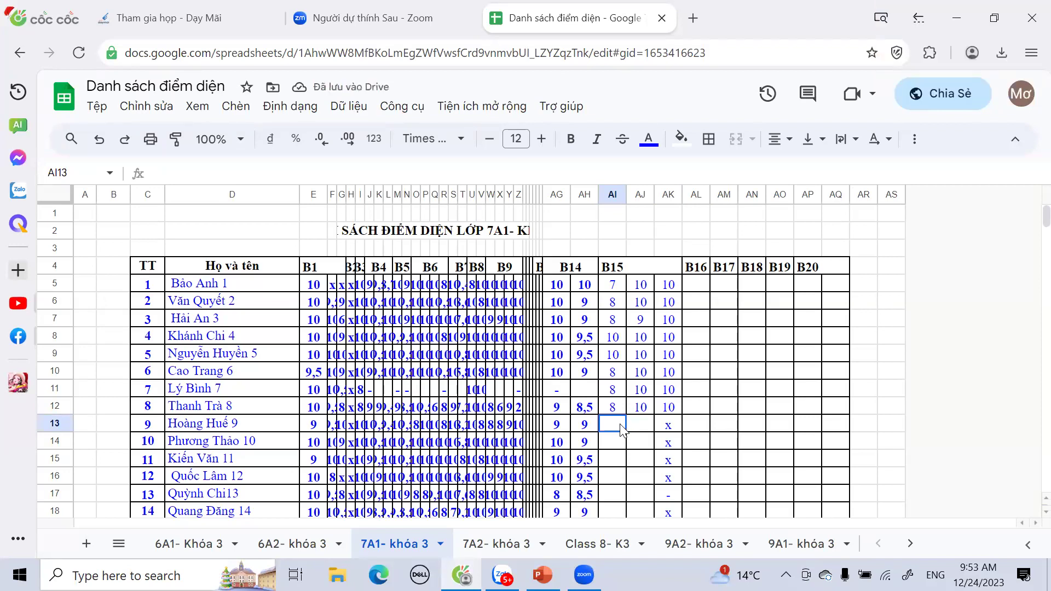
type("8")
left_click(646, 427)
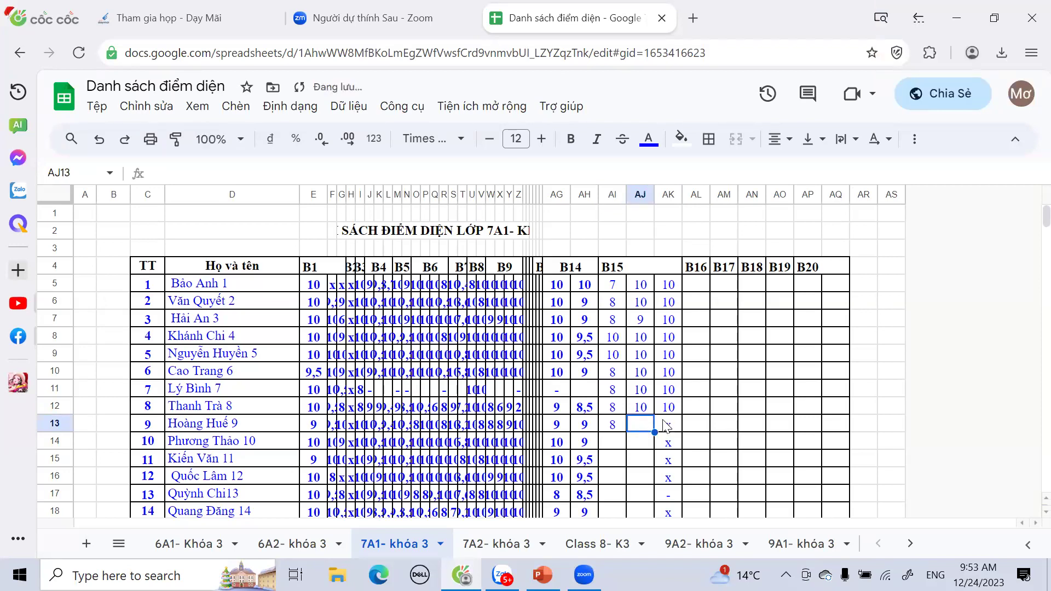
type("9")
left_click(670, 423)
key("Delete")
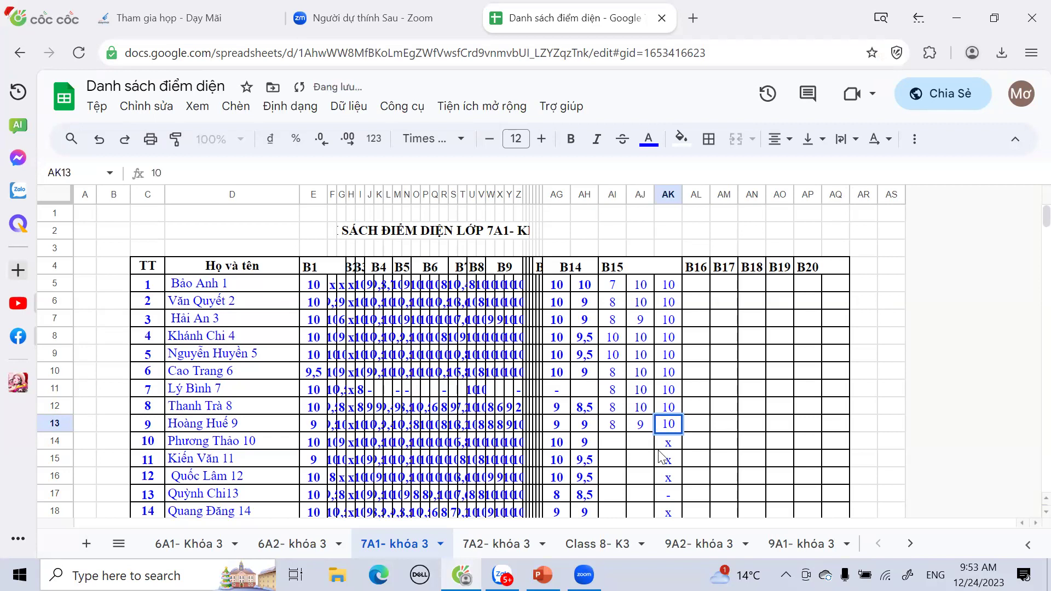
Fill AI14:AK14 for student 10 and AI15:AK15 for student 11 with B15 scores of 10.
left_click_drag(625, 442, 669, 452)
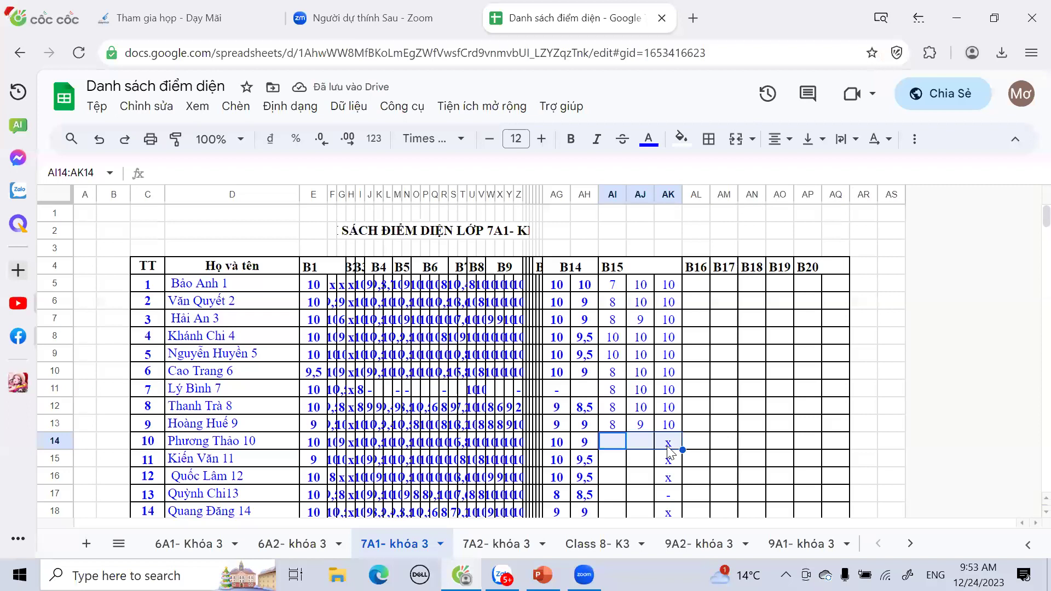
type("10\t10\t10")
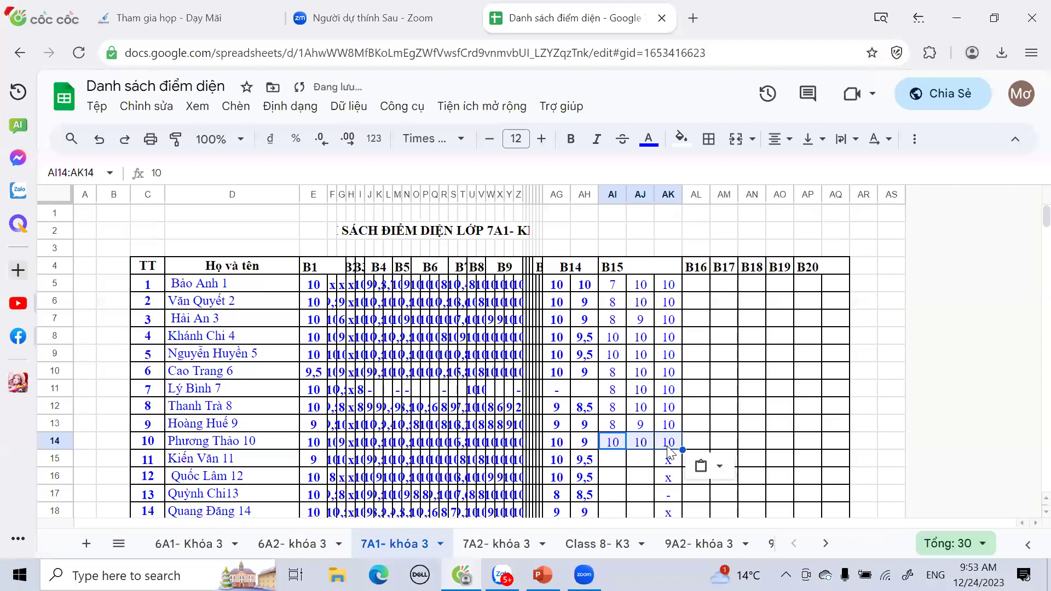
left_click(608, 462)
left_click_drag(610, 466, 668, 468)
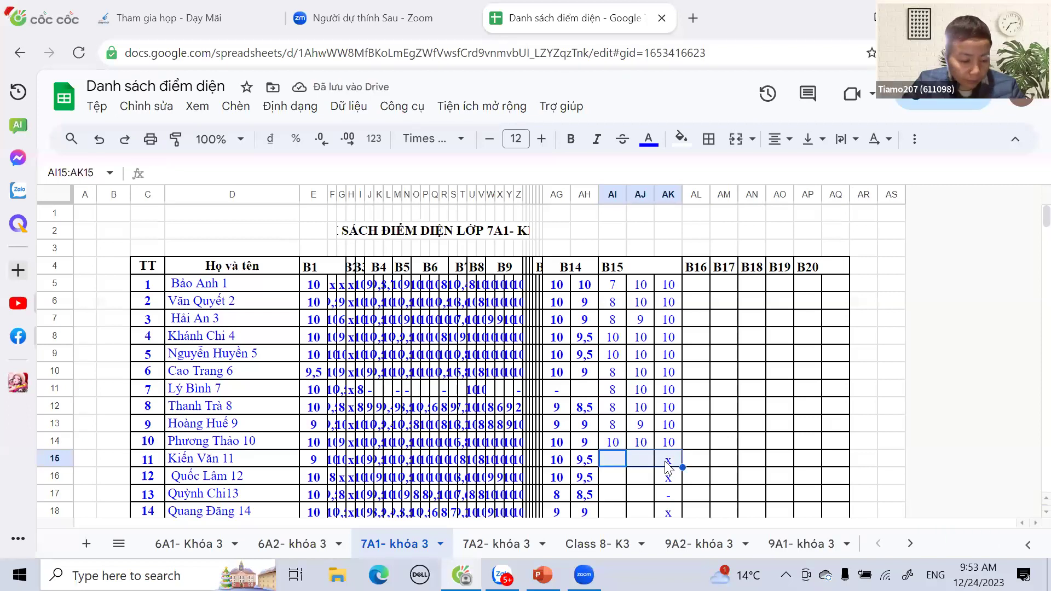
type("10\t10\t10")
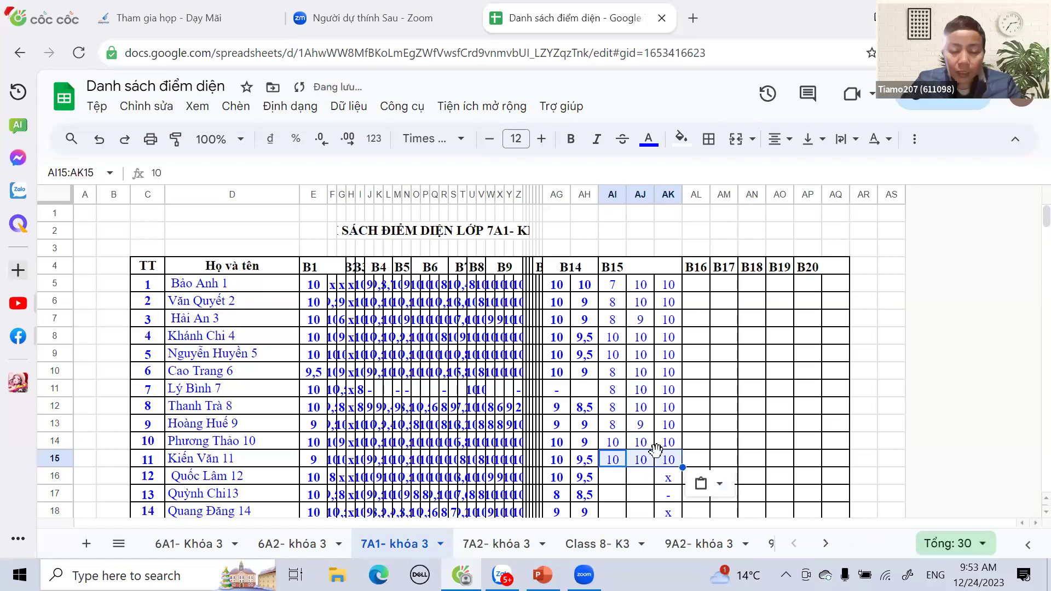
Change student 11's third B15 entry in AK15 to x.
scroll(628, 467, "down", 2)
left_click(642, 406)
left_click(672, 372)
type("x")
Enter 10, 8 and 10 as the B15 scores for student 12 in AI16:AK16.
left_click(614, 391)
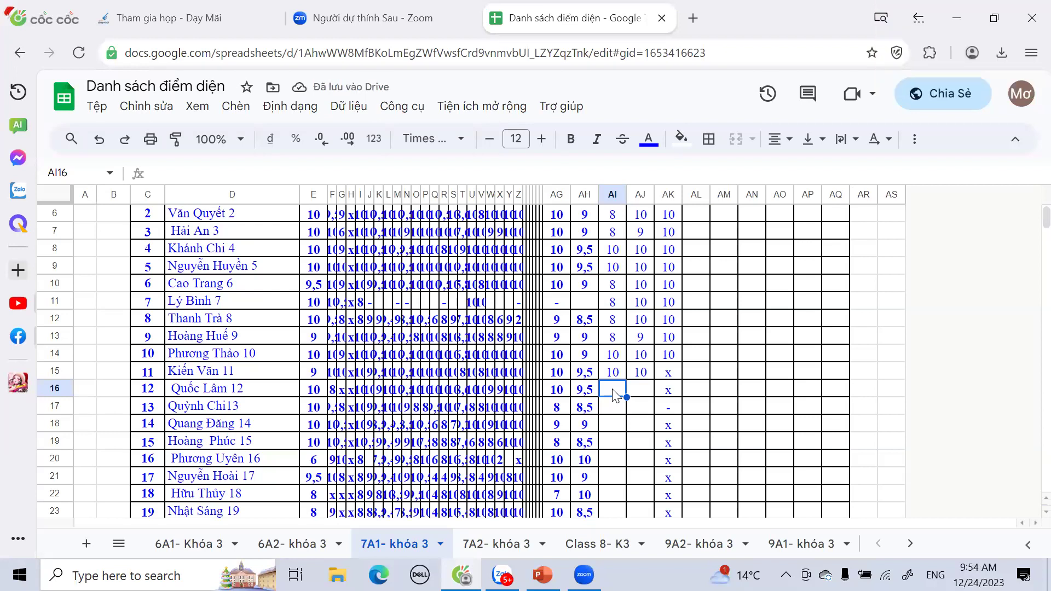
type("10")
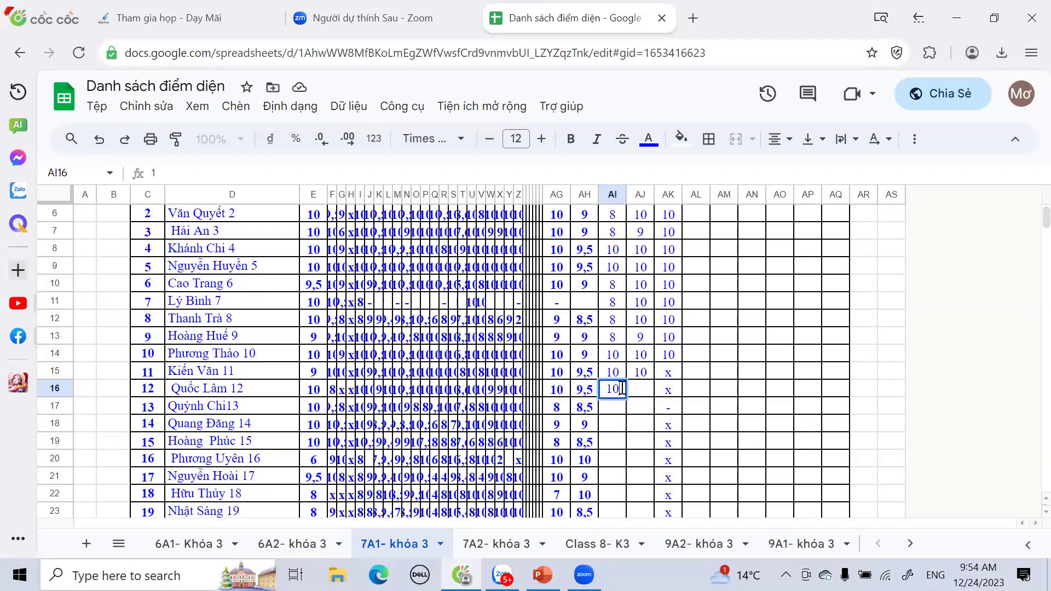
left_click(638, 391)
type("8")
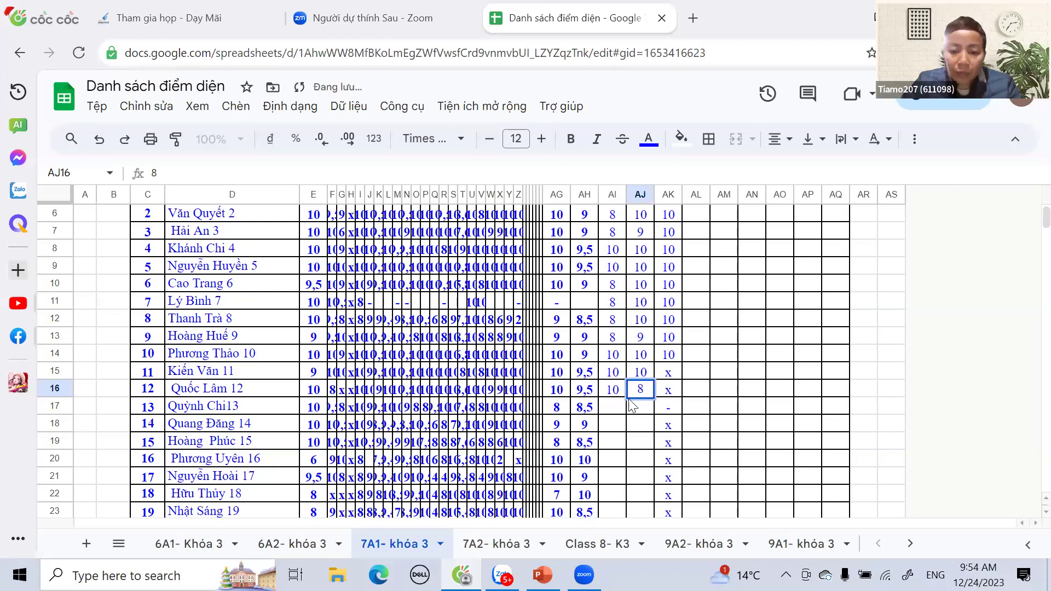
key("Tab")
key("Return")
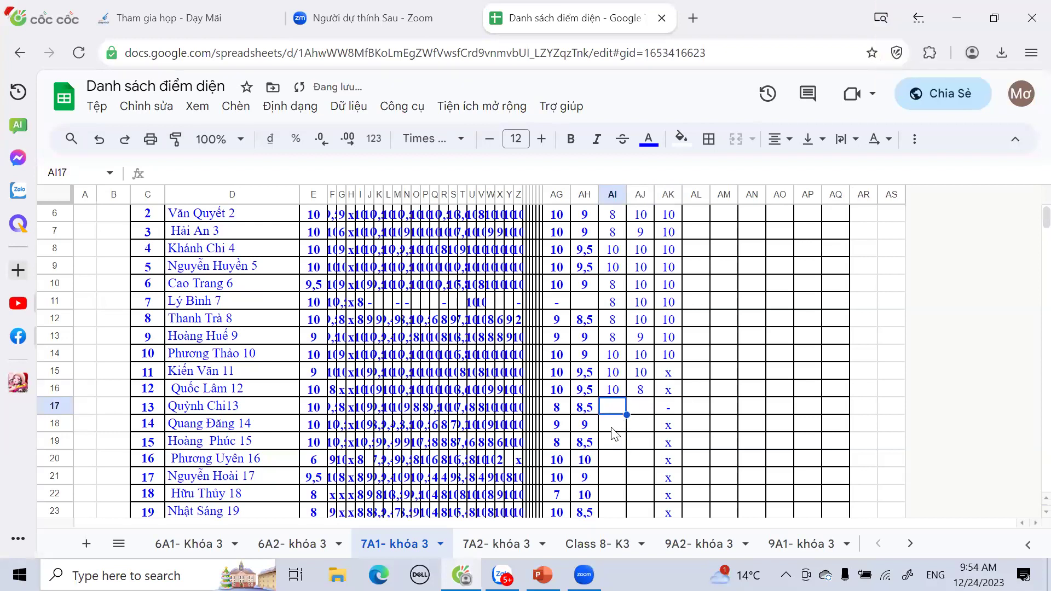
left_click(678, 391)
type("10")
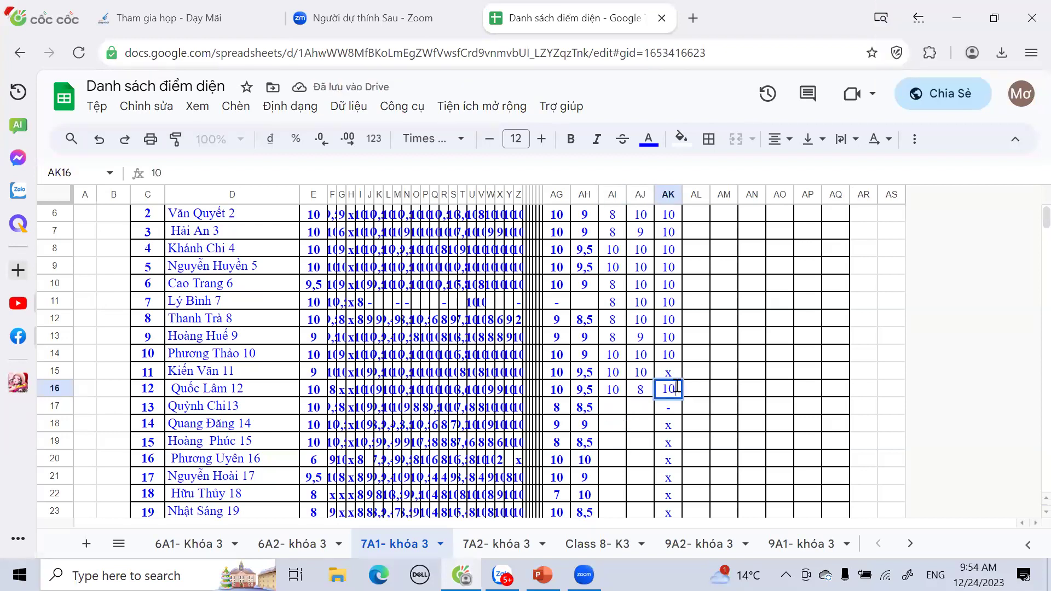
Enter 10, 8 and 6 as the B15 scores for student 14 in AI18:AK18.
left_click(616, 426)
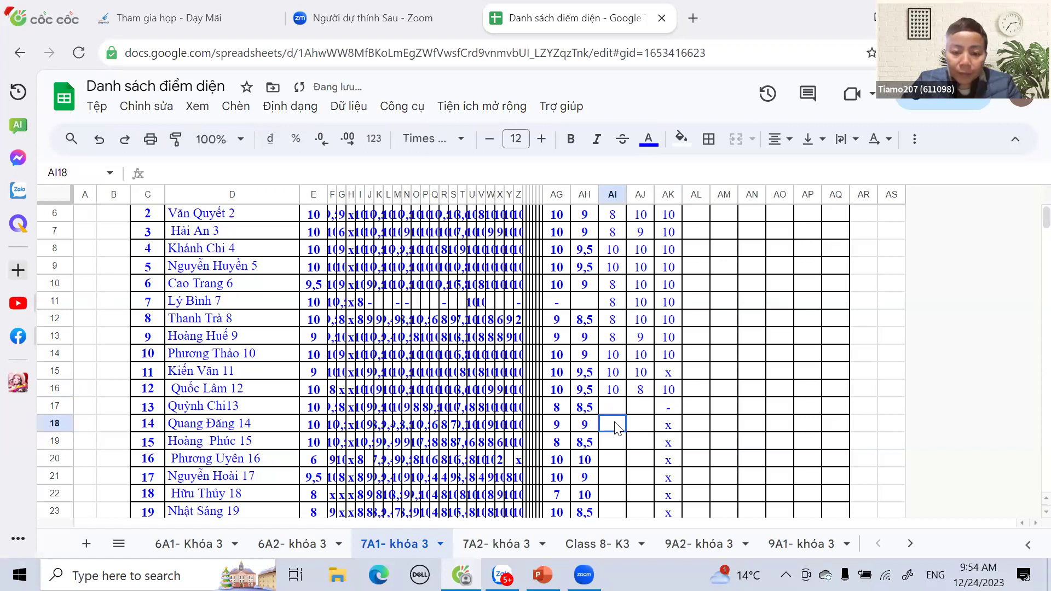
left_click_drag(617, 426, 665, 435)
left_click(614, 427)
type("10")
key("Tab")
type("8")
key("Tab")
type("6")
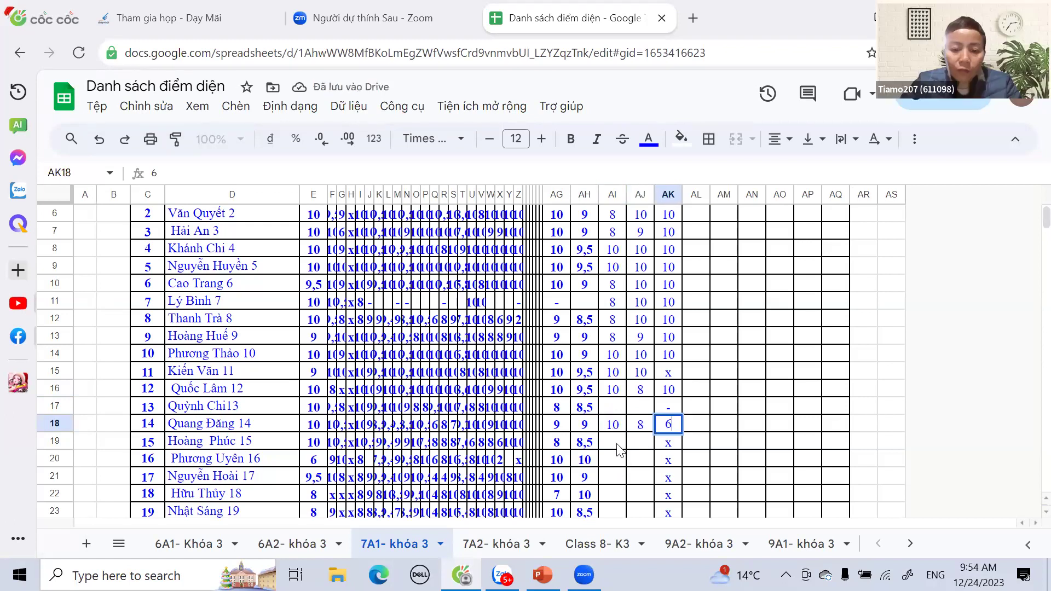
key("Return")
Fill student 15's cells AI19:AK19 with scores of 10, then change AI19 to 8.
left_click_drag(617, 445, 668, 442)
type("10\t10\t10")
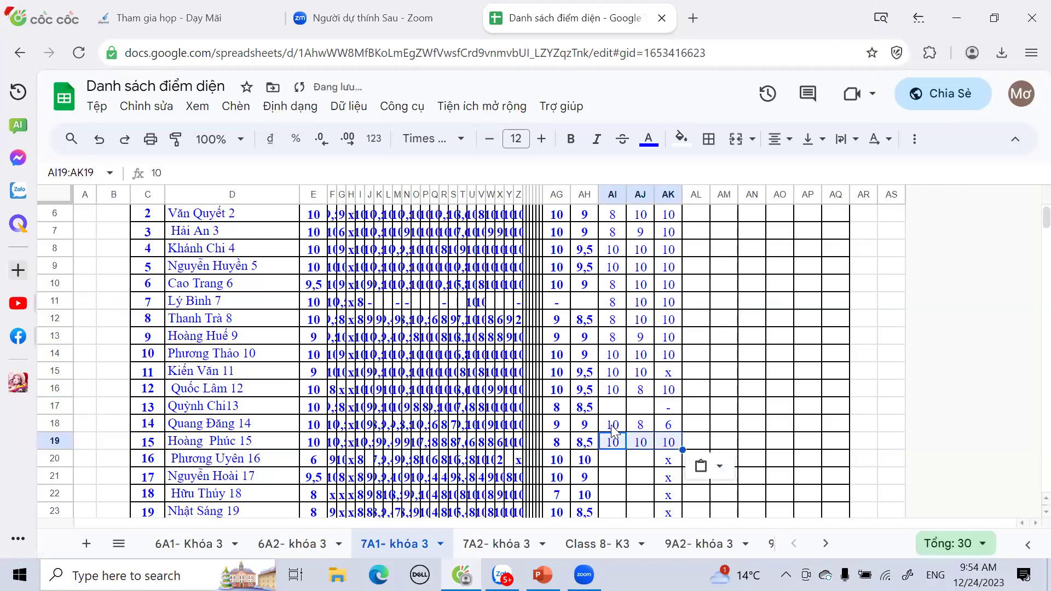
left_click(617, 445)
type("8")
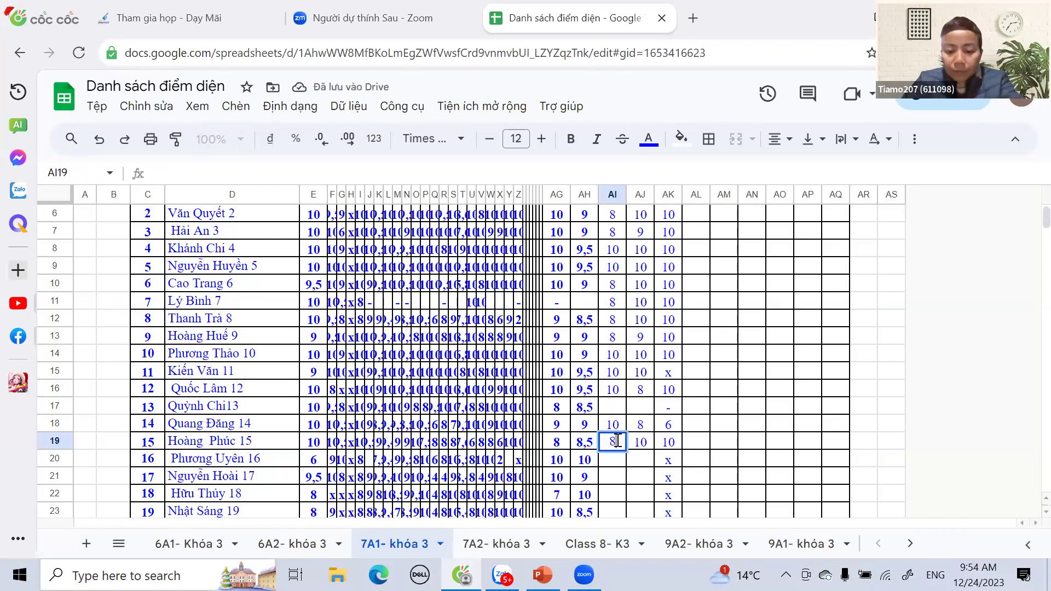
Enter 8, 9 and 10 as the B15 scores for student 16 in AI20:AK20.
left_click(619, 464)
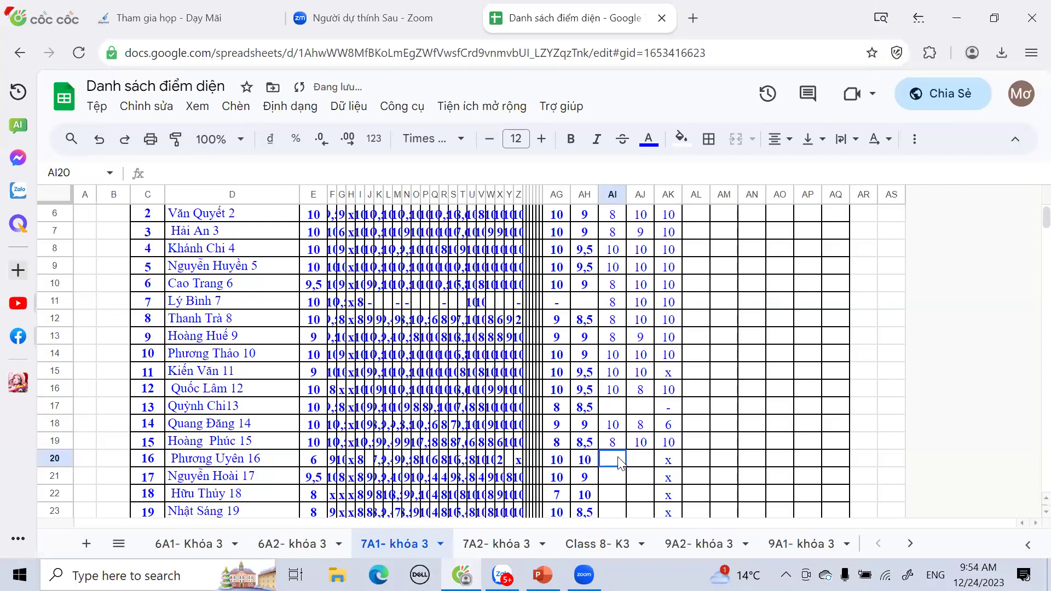
type("8")
left_click(642, 460)
type("9")
left_click(664, 460)
type("10")
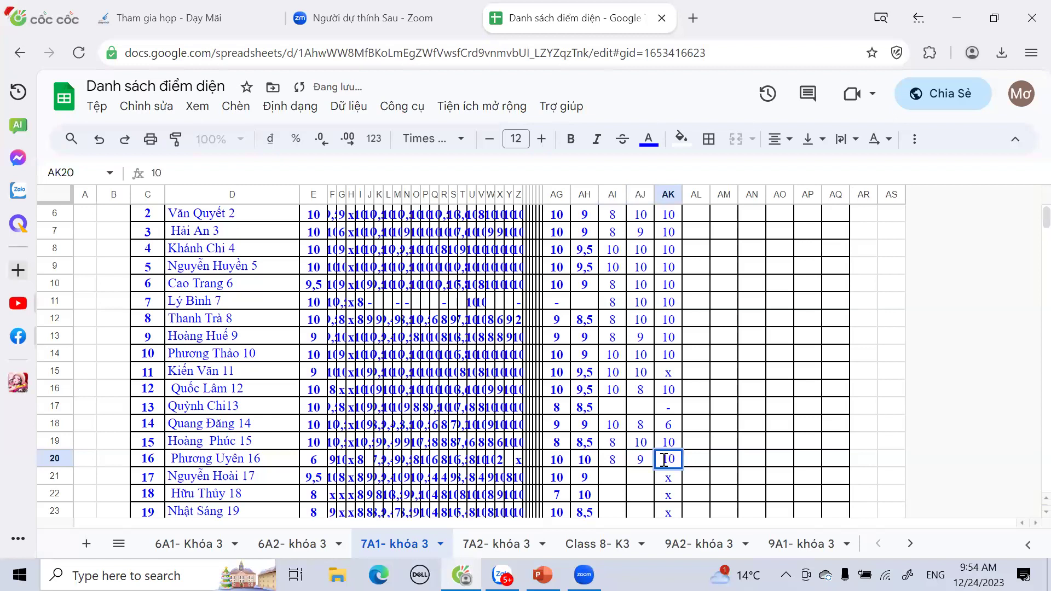
Fill student 17's cells AI21:AK21 with scores of 10, then change AI21 to 9.
left_click(611, 479)
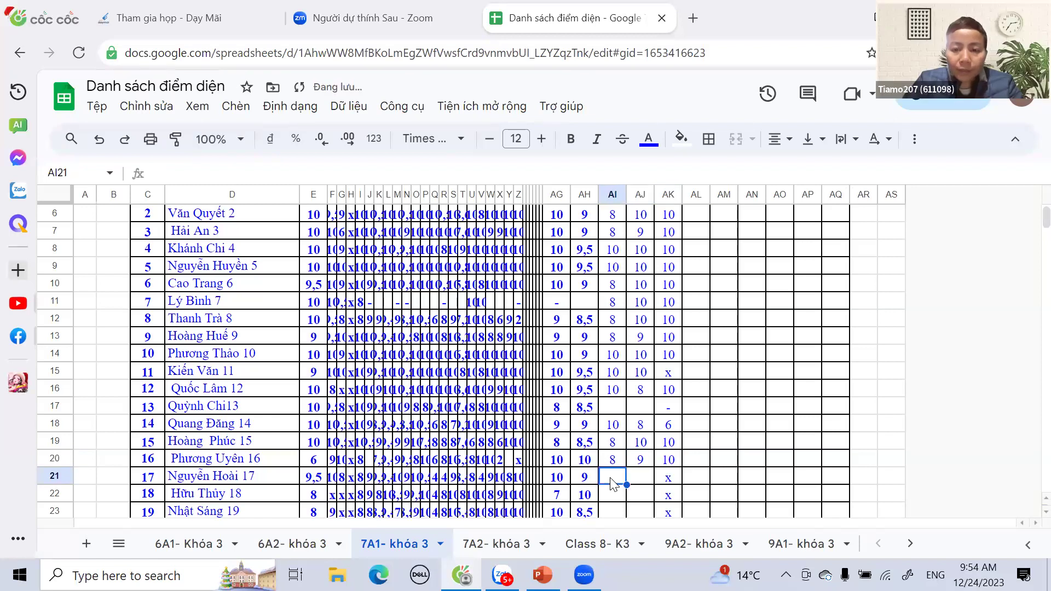
left_click_drag(613, 483, 679, 481)
type("10\t10\t10")
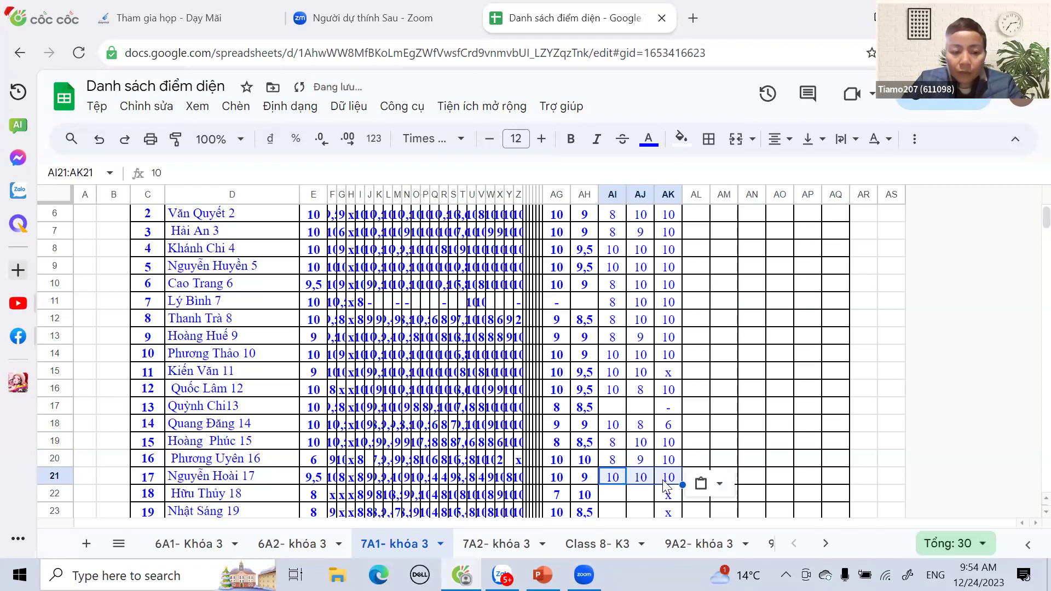
left_click(620, 484)
type("9")
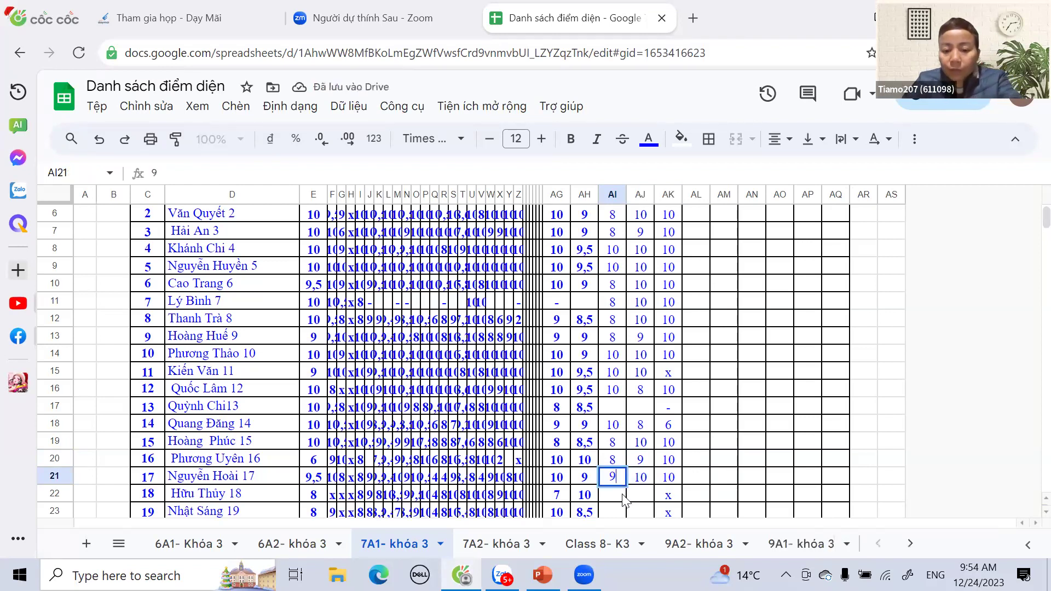
key("Return")
Fill student 18's cells AI22:AK22 with scores of 10, then change AI22 to 8.
key("Right")
key("Right")
scroll(635, 493, "down", 1)
left_click_drag(616, 462, 669, 461)
type("10\t10\t10")
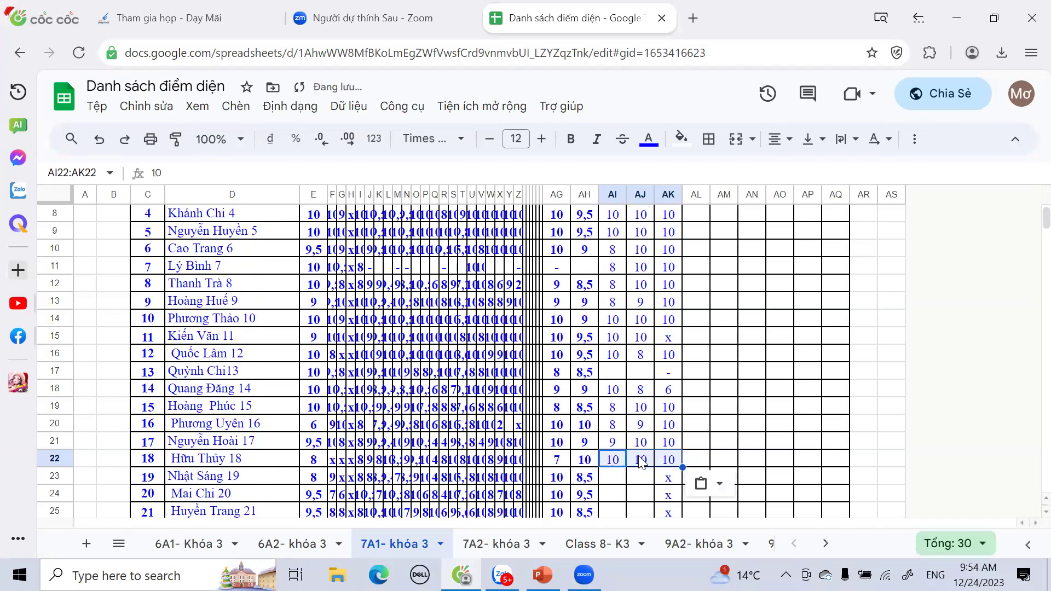
left_click(621, 463)
type("8")
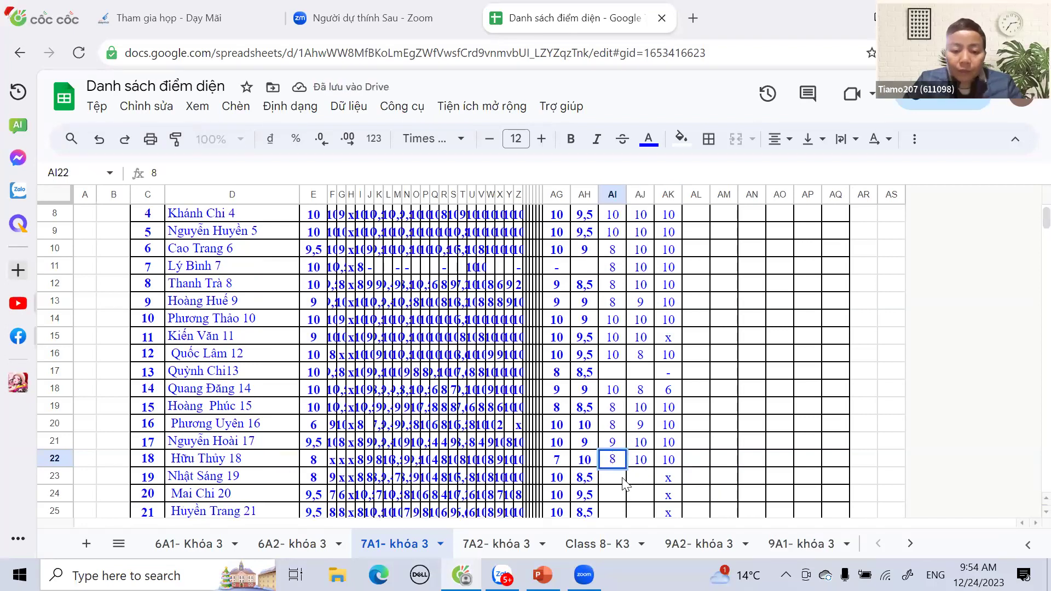
key("Return")
Enter 8, 8 and 10 as the B15 scores for student 19 in AI23:AK23.
type("8")
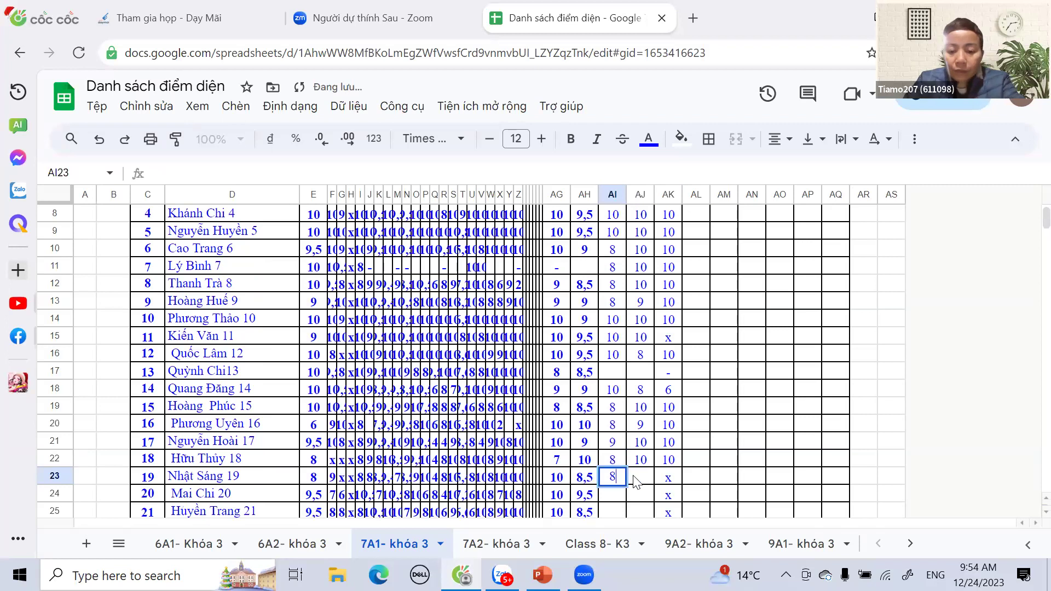
left_click(644, 482)
type("8")
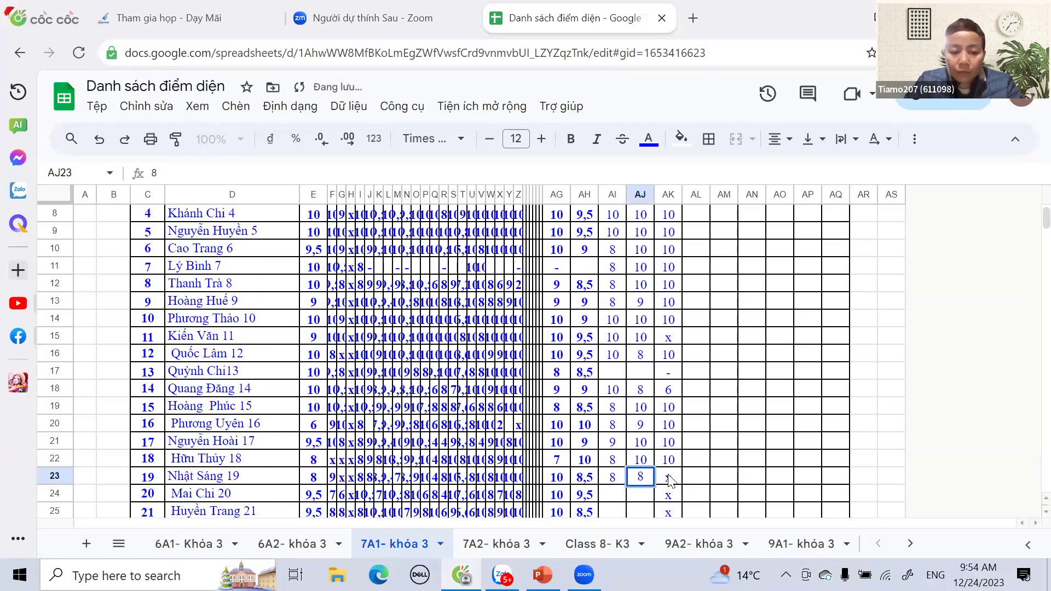
left_click(670, 480)
type("10")
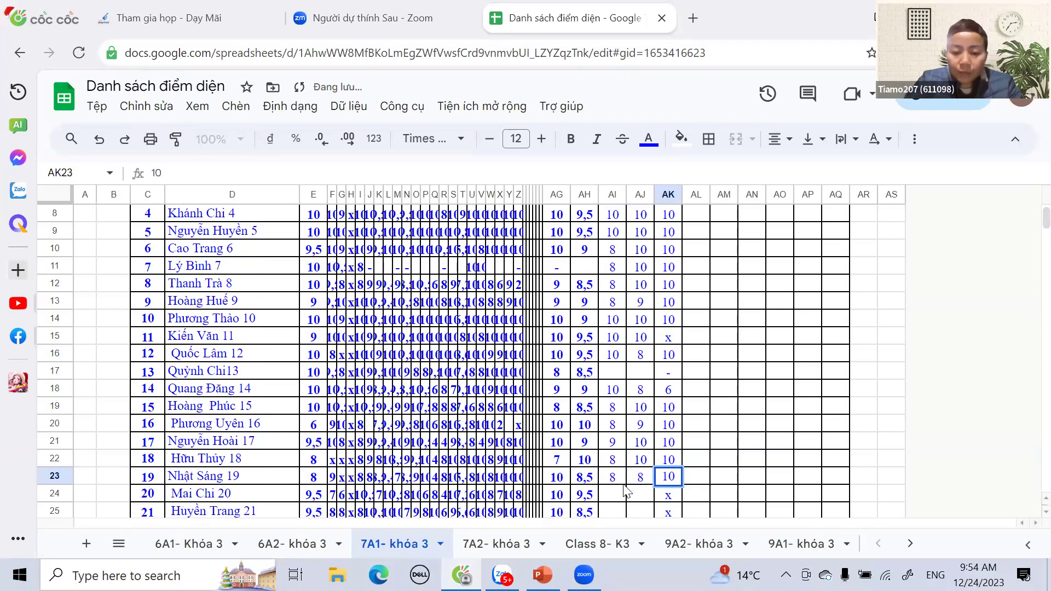
Enter 8, 9 and 10 as the B15 scores for student 20 in AI24:AK24.
left_click(615, 494)
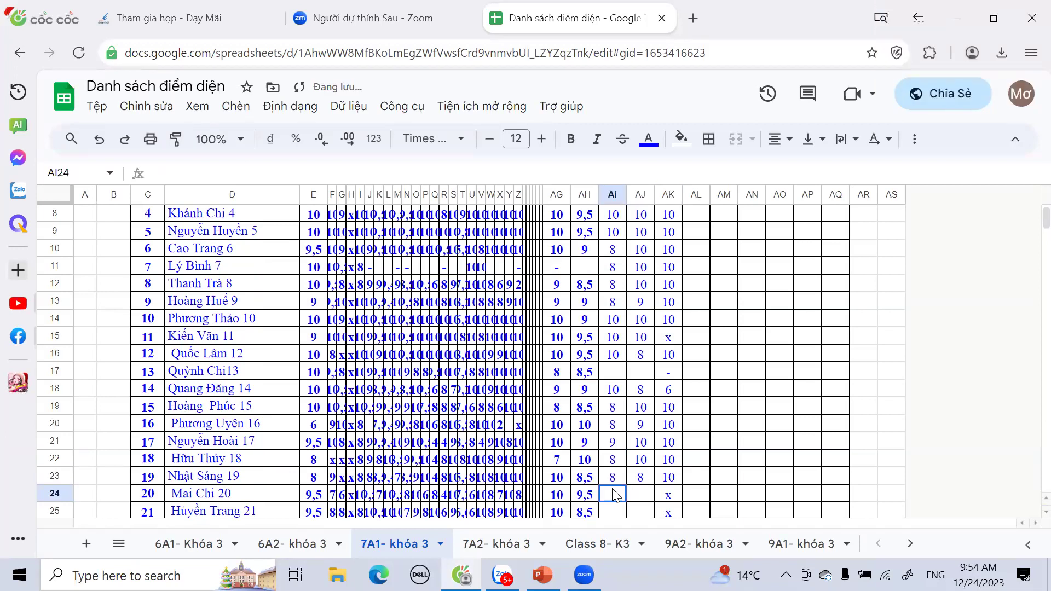
type("8")
left_click(639, 495)
type("9")
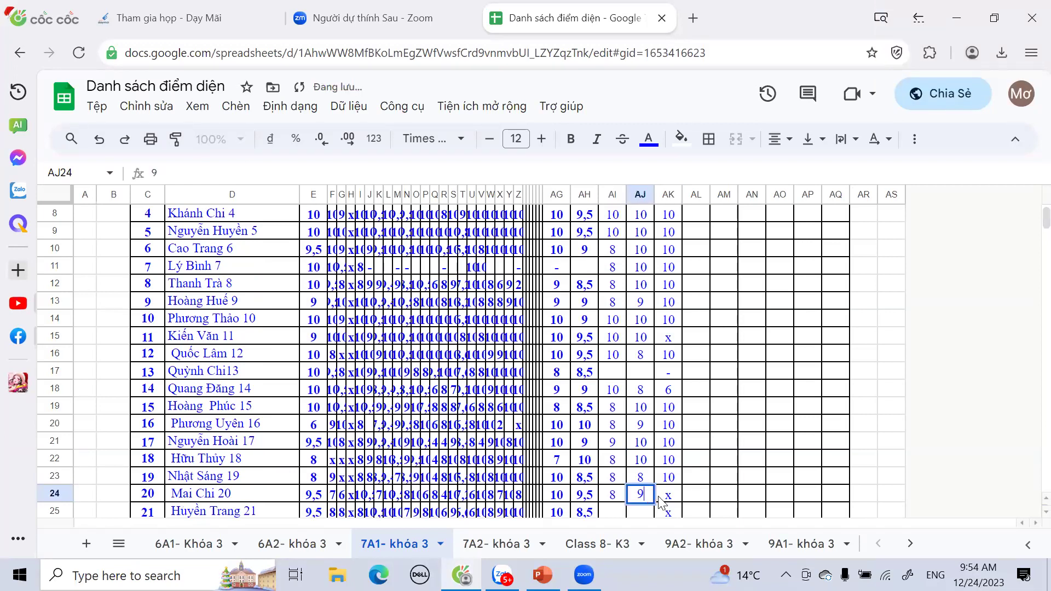
left_click(664, 503)
type("10")
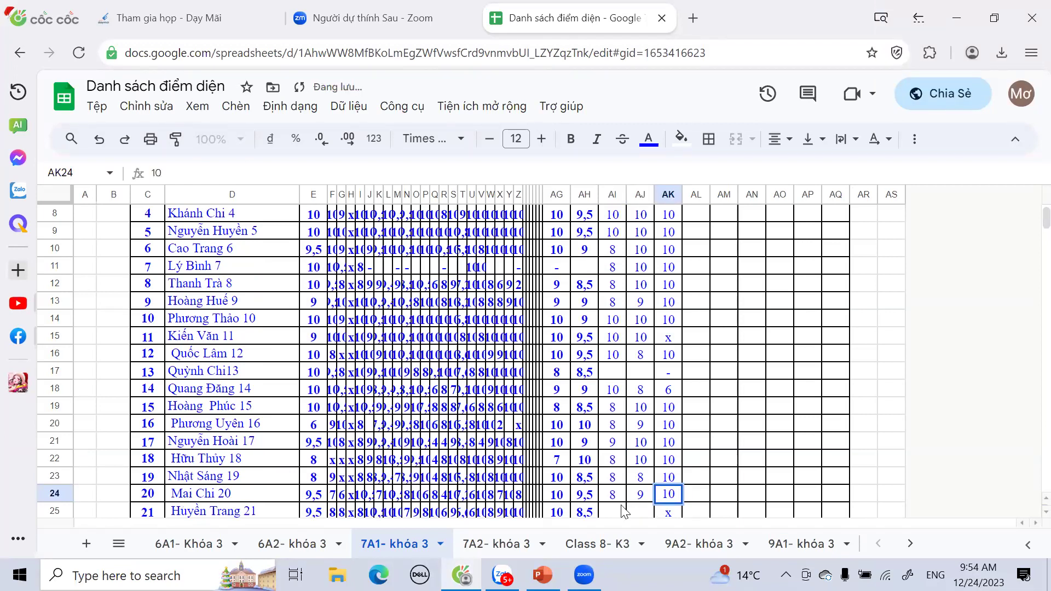
Paste the copied scores of 10 into AI25:AK25 for student 21 and set AI25 to 9.
left_click(644, 442)
scroll(640, 437, "down", 2)
left_click(614, 425)
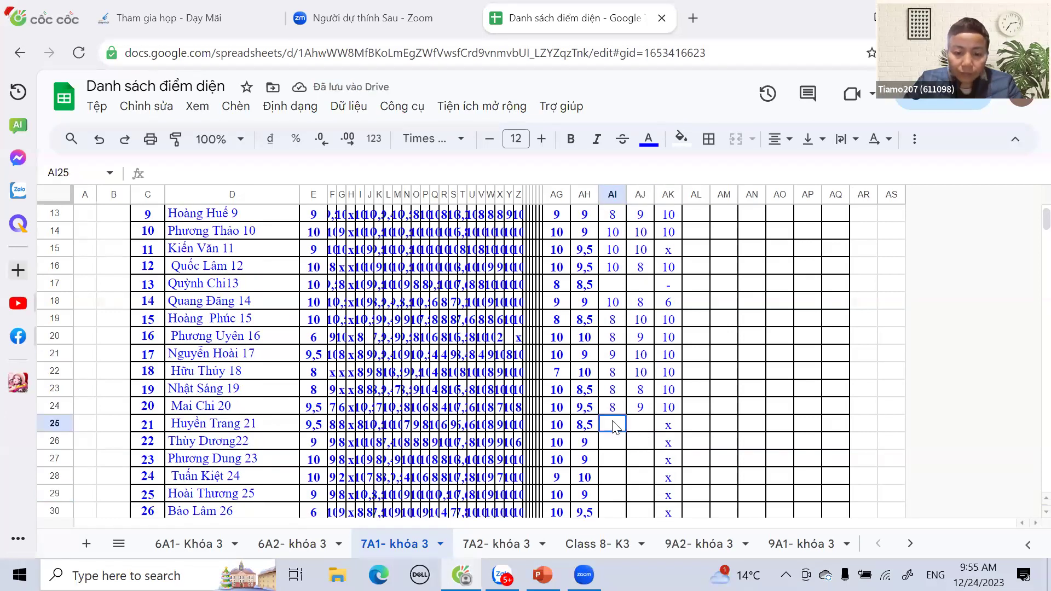
left_click_drag(624, 425, 666, 428)
key("ctrl+v")
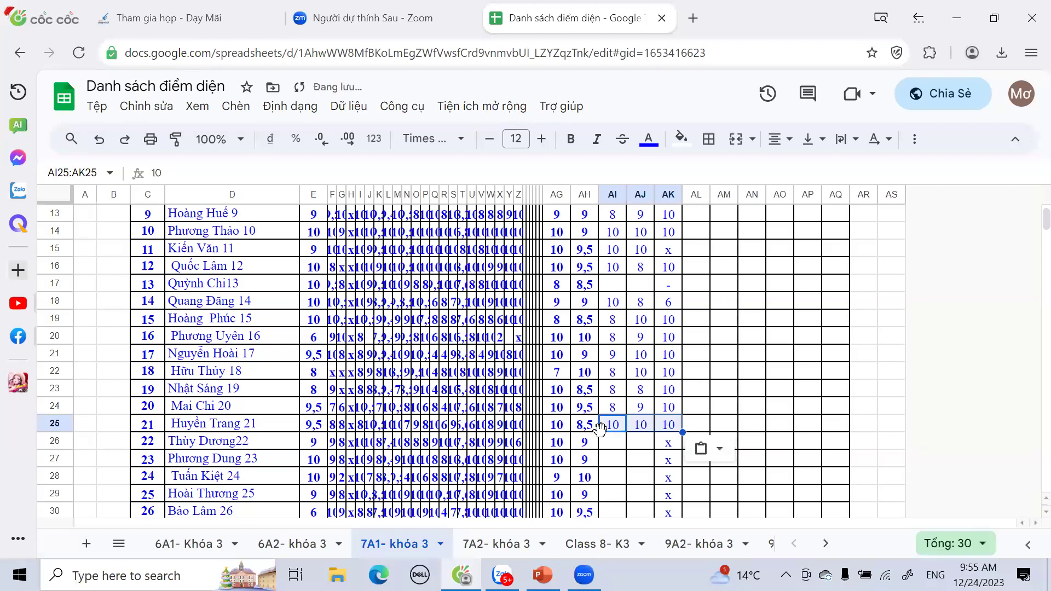
left_click(614, 430)
type("9")
key("Return")
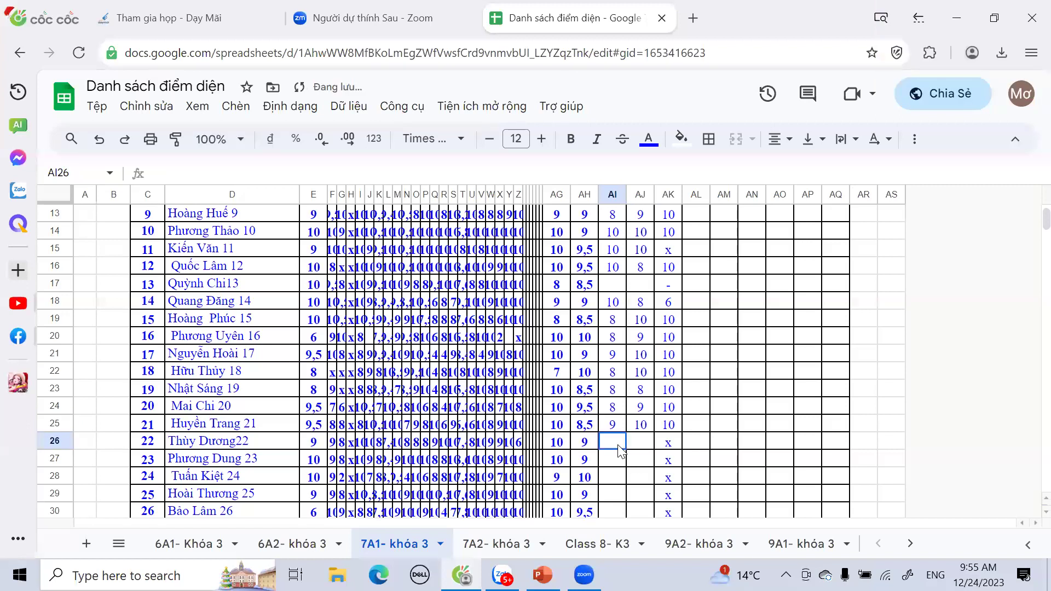
Enter 9, 9 and 10 as the B15 scores for student 22 in AI26:AK26.
type("9")
left_click(648, 447)
type("9")
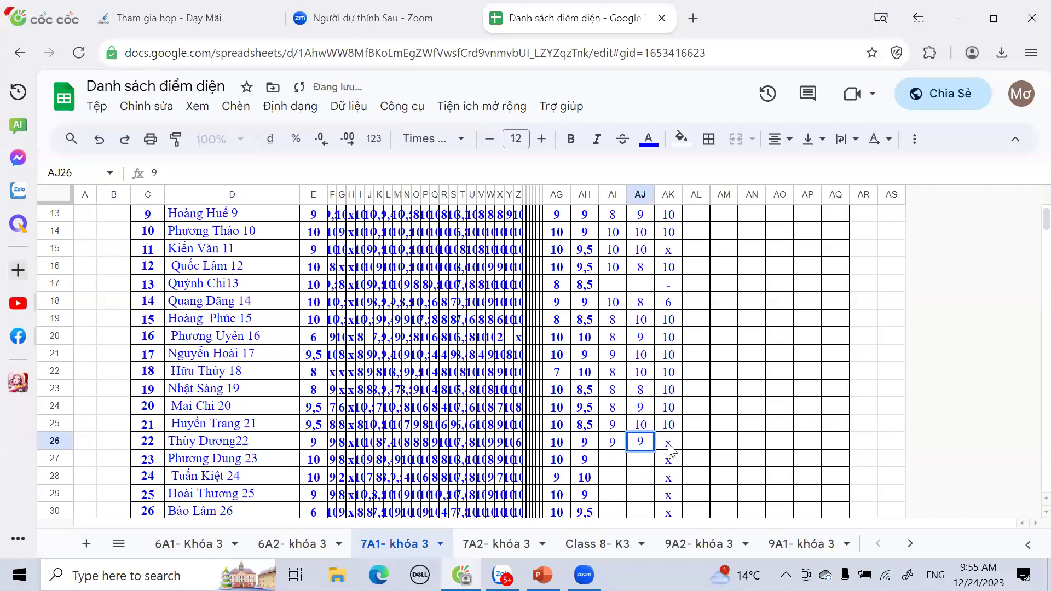
left_click(669, 444)
type("10")
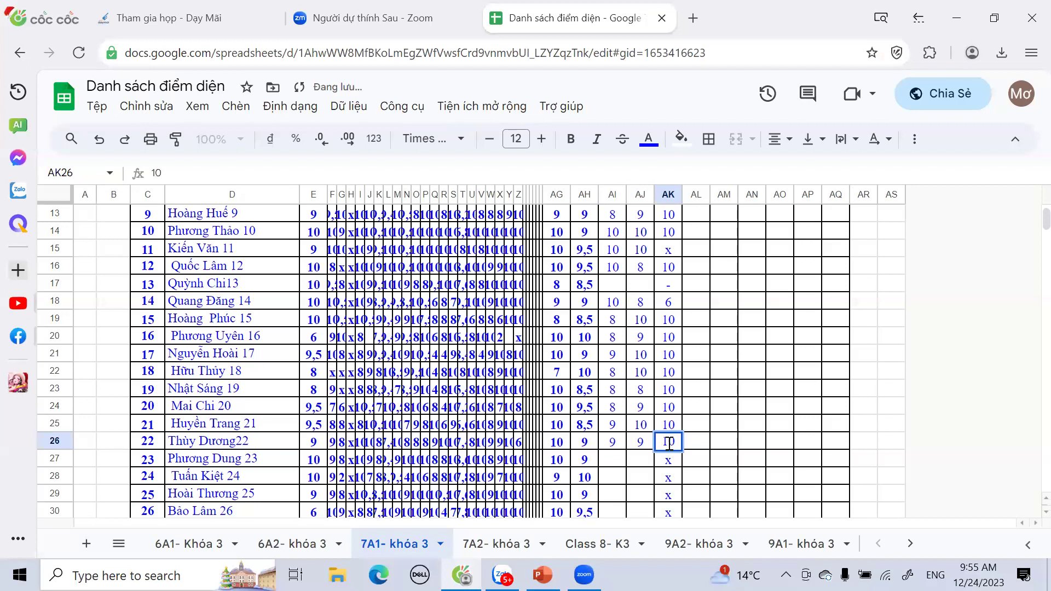
Fill student 23's cells AI27:AK27 with scores of 10, then change AI27 to 9.
left_click(615, 460)
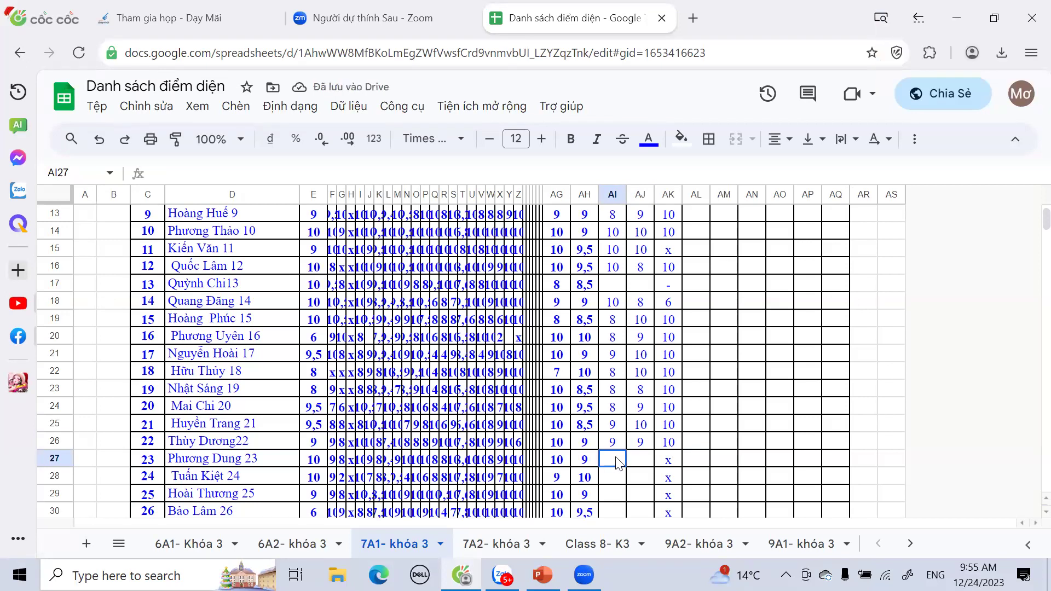
key("shift+Right")
key("shift+Right")
type("10\t10\t10")
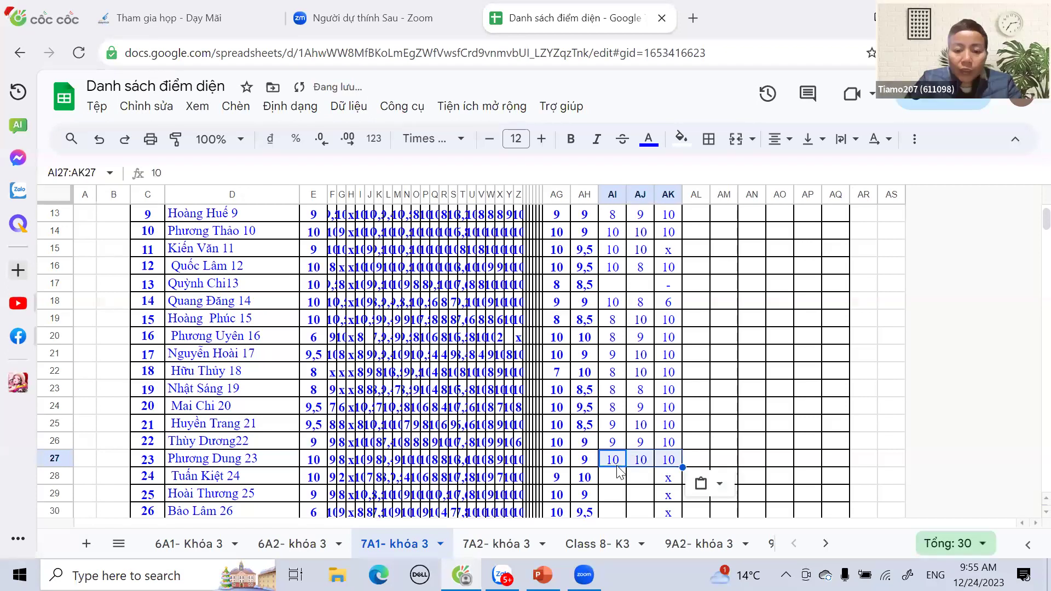
type("9")
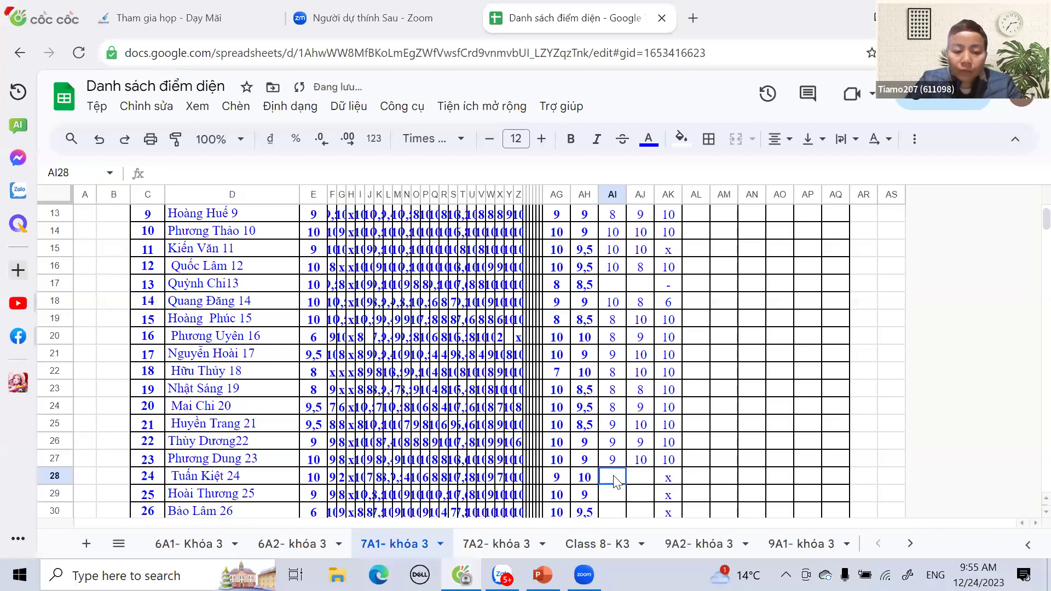
Enter 8, 6 and 10 as the B15 scores for student 24 in AI28:AK28.
type("8")
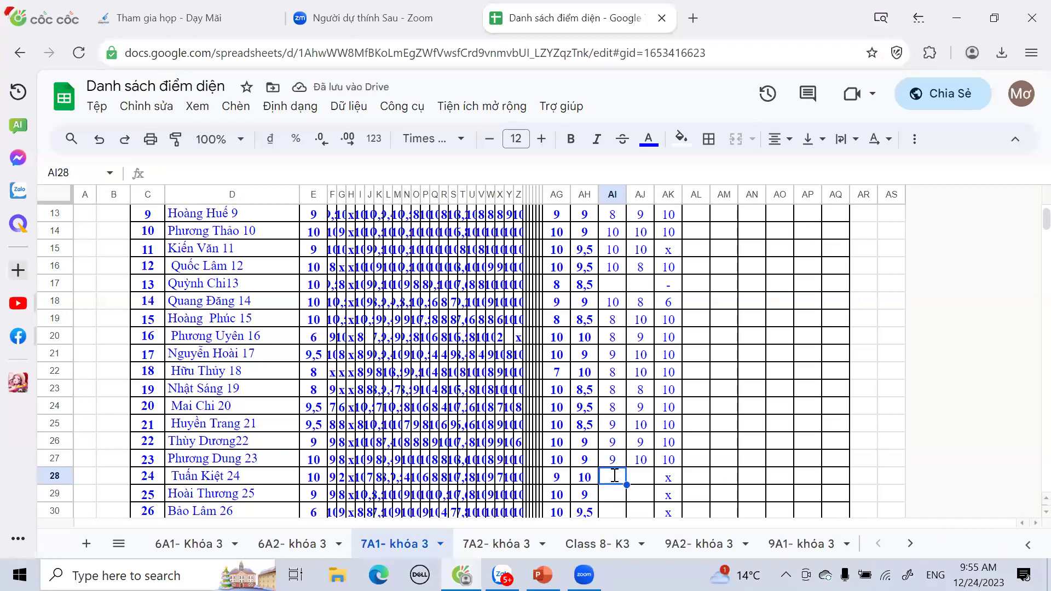
key("Tab")
type("6")
key("Tab")
type("10")
key("Return")
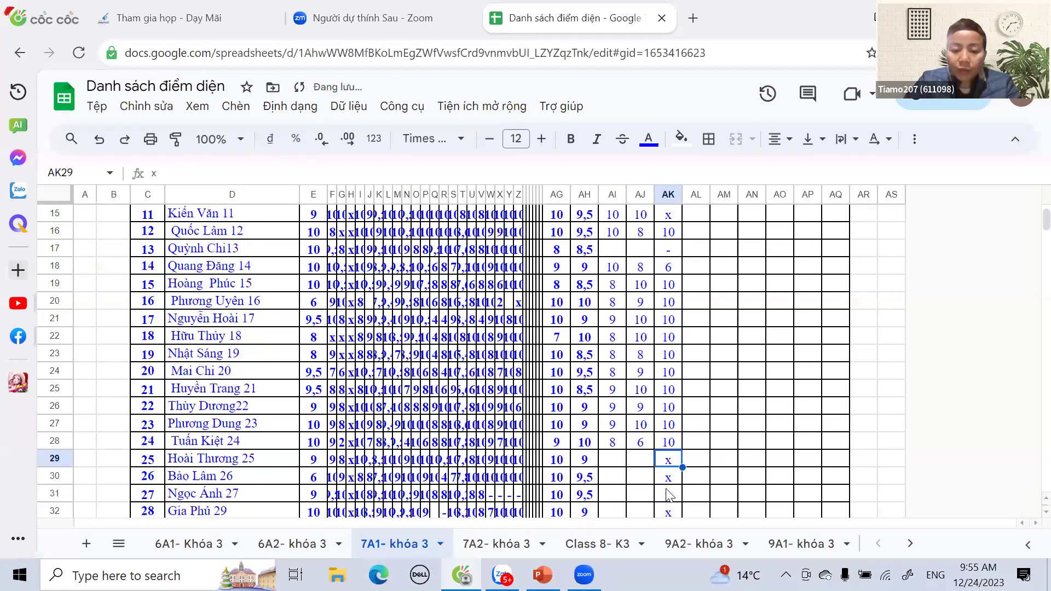
Fill student 25's cells AI29:AK29 with scores of 10, then change AI29 to 8.
left_click(623, 462)
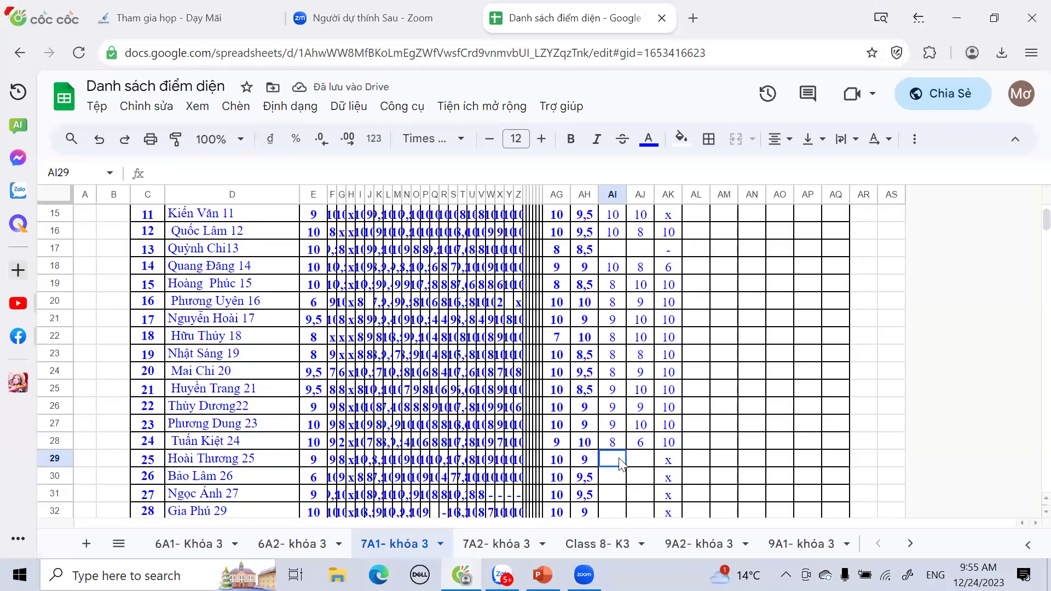
left_click(679, 461, "shift")
type("10\t10\t10")
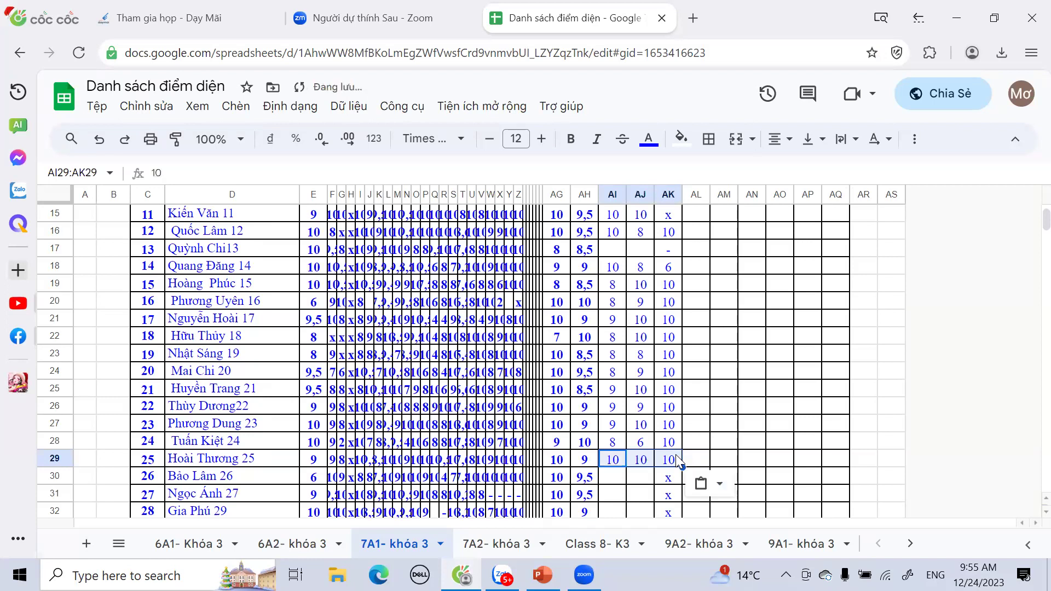
left_click(618, 463)
type("8")
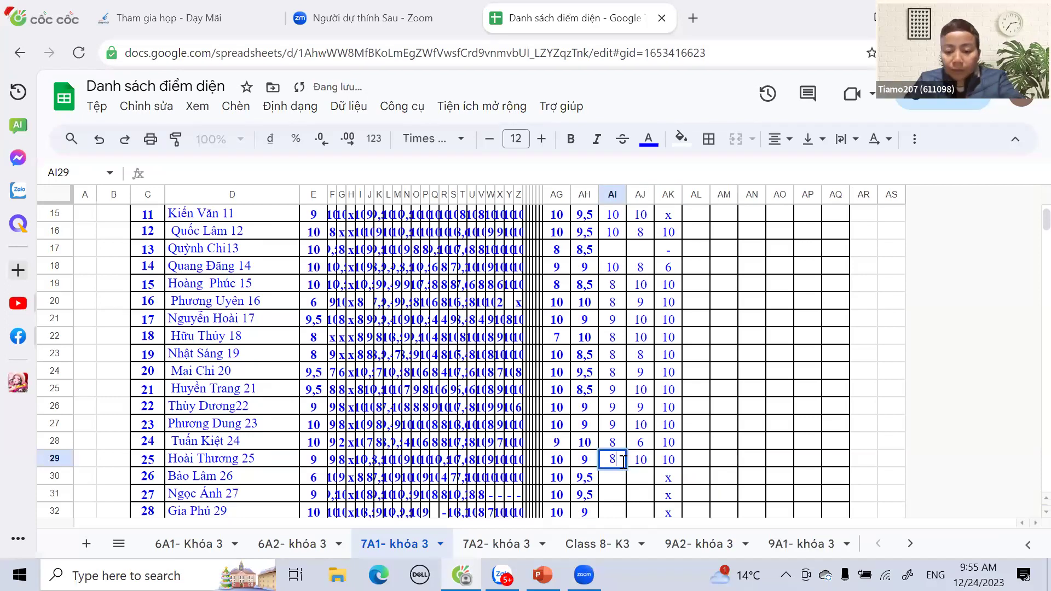
Fill student 26's cells AI30:AK30 with scores of 10, then change AI30 to 6.
left_click(616, 480)
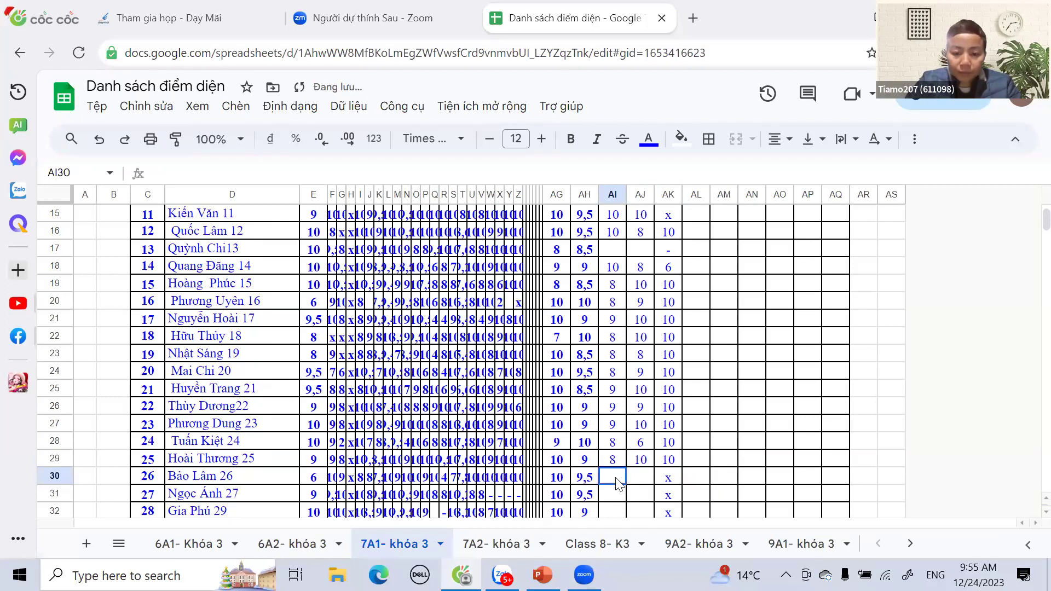
left_click_drag(617, 480, 667, 486)
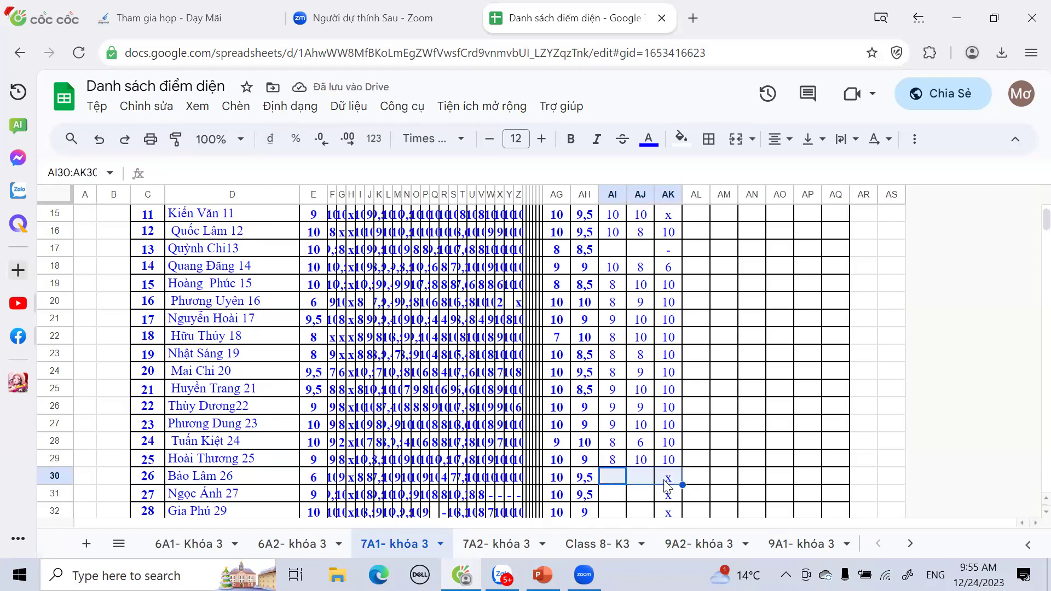
type("10\t10\t10")
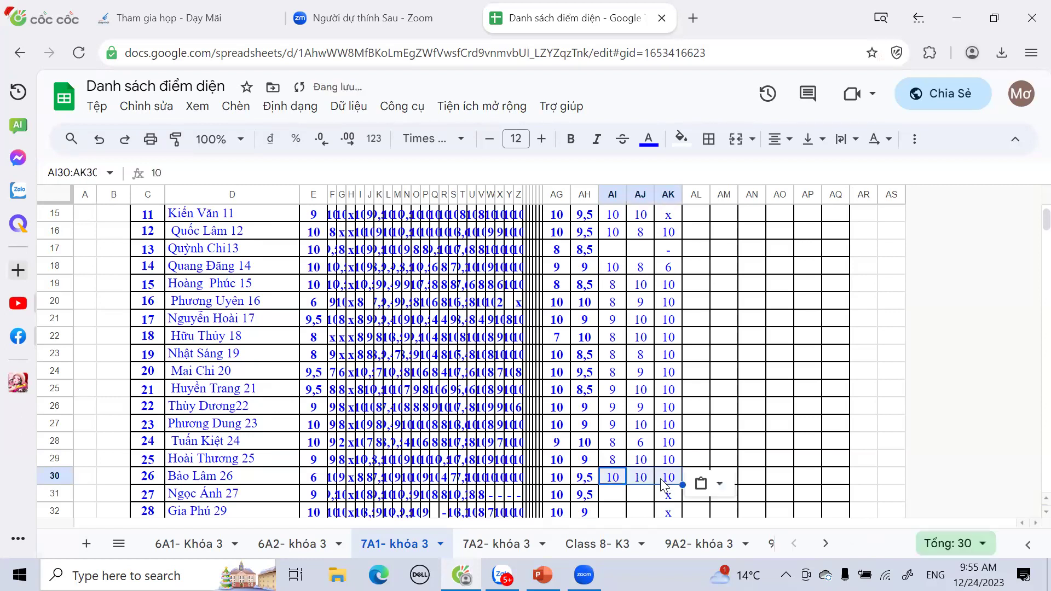
left_click(621, 476)
type("6")
Enter 9, 9 and 10 as the B15 scores for student 27 in AI31:AK31.
left_click(619, 497)
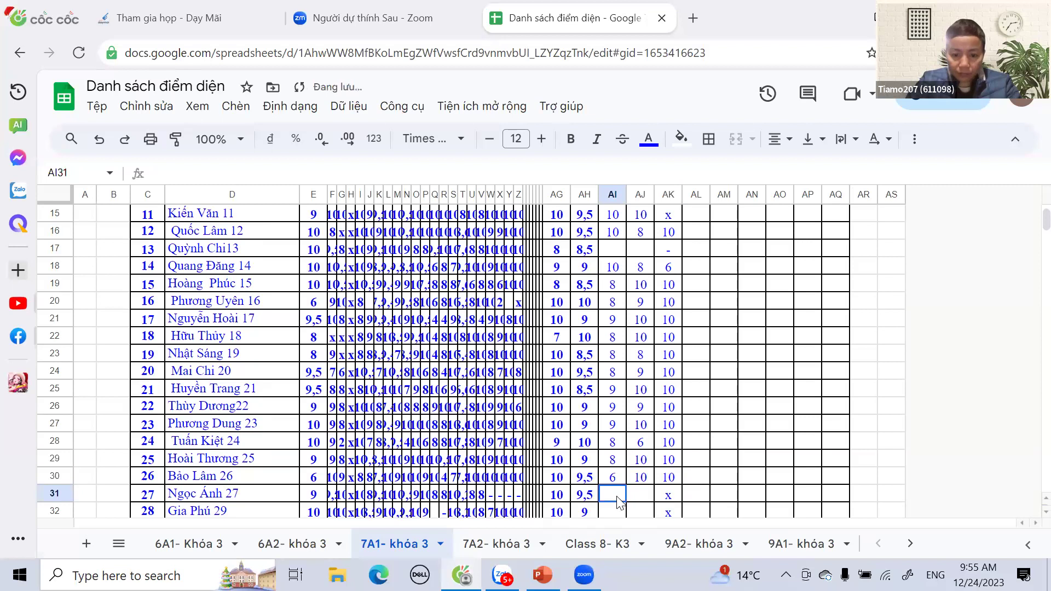
type("9")
left_click(646, 497)
type("9")
left_click(671, 497)
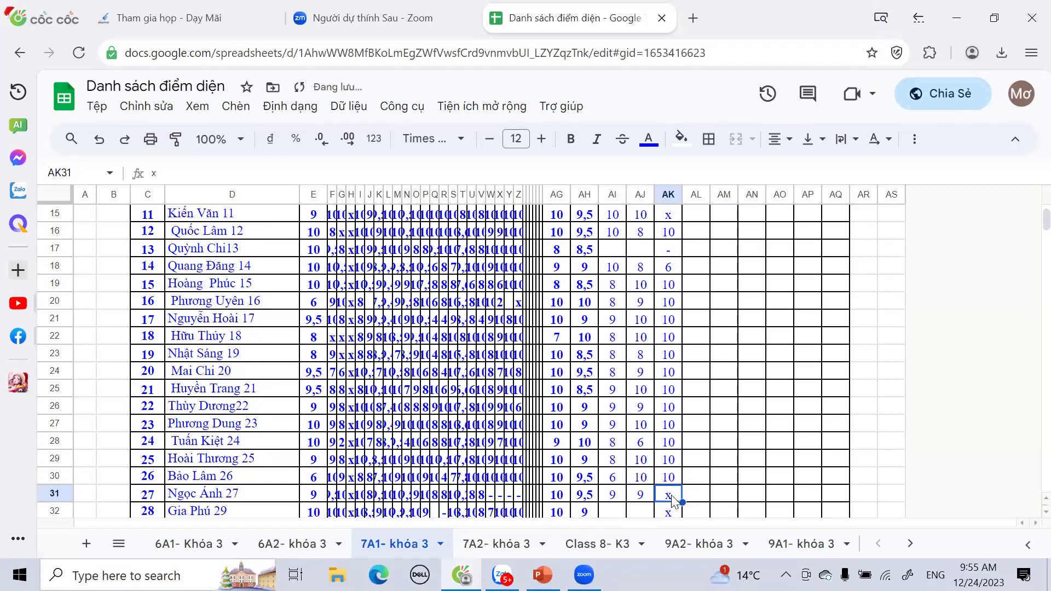
type("10")
Enter 8, 9 and 10 as the B15 scores for student 28 in AI32:AK32.
scroll(699, 455, "down", 3)
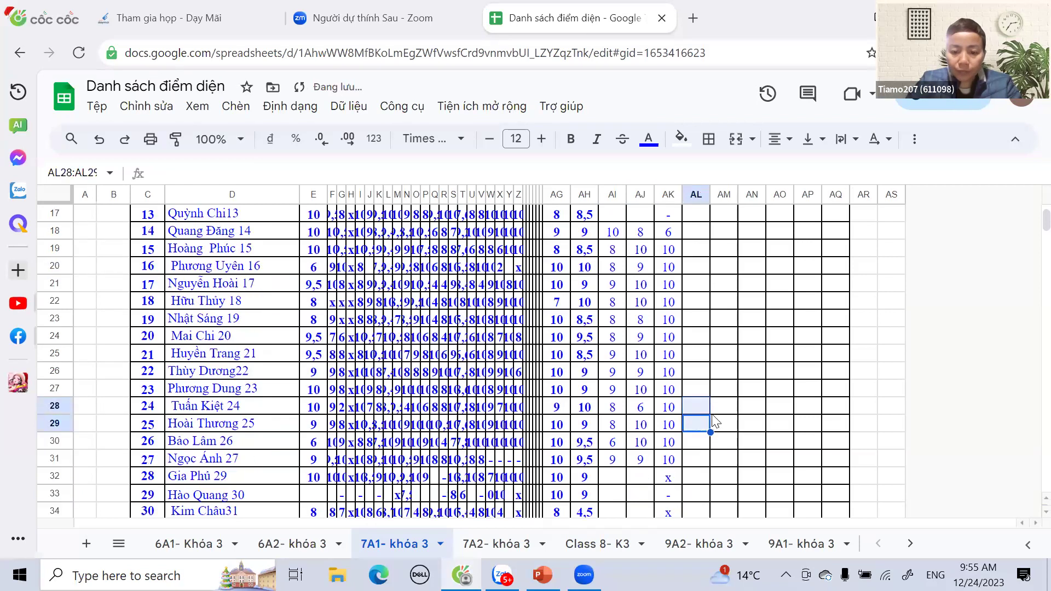
left_click(621, 337)
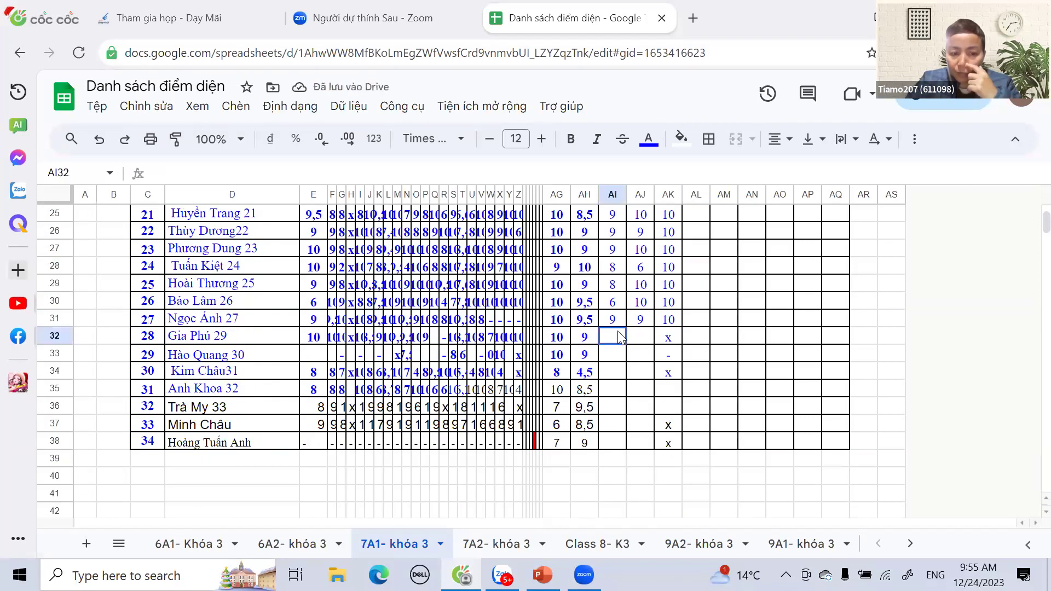
type("8")
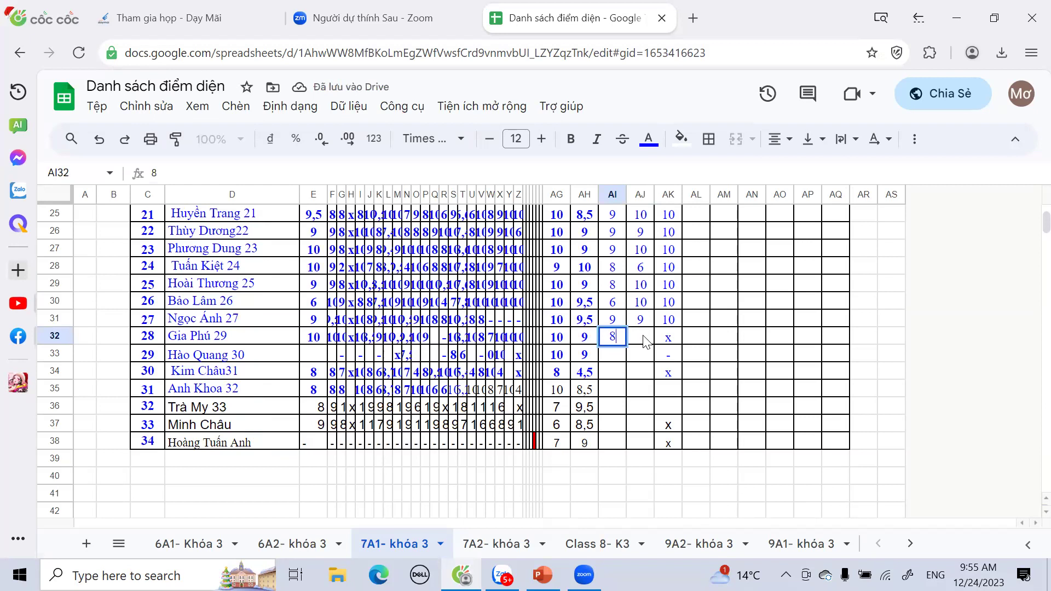
left_click(641, 337)
type("8")
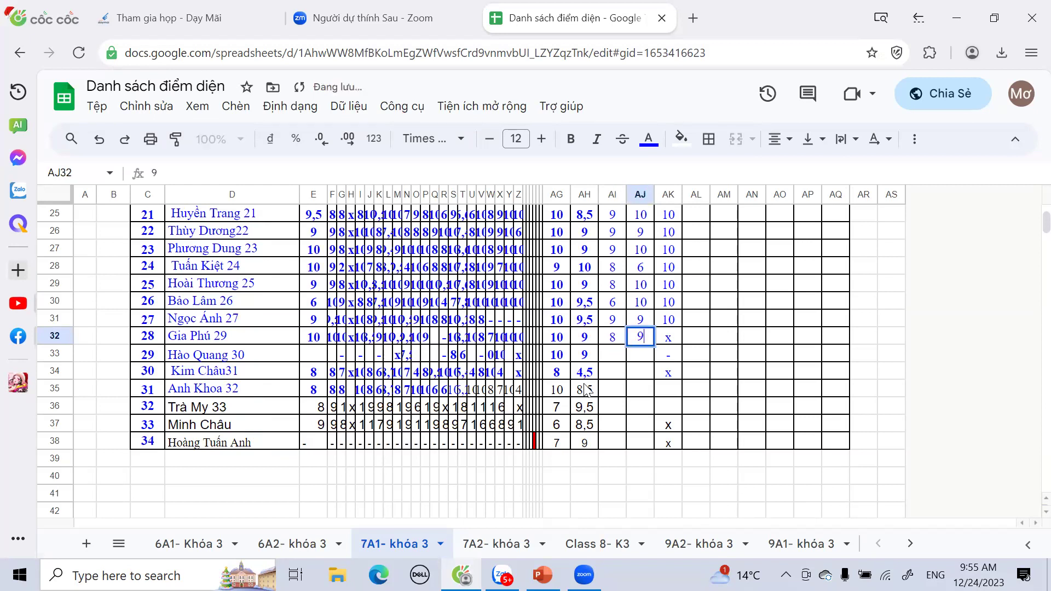
left_click(670, 340)
type("10")
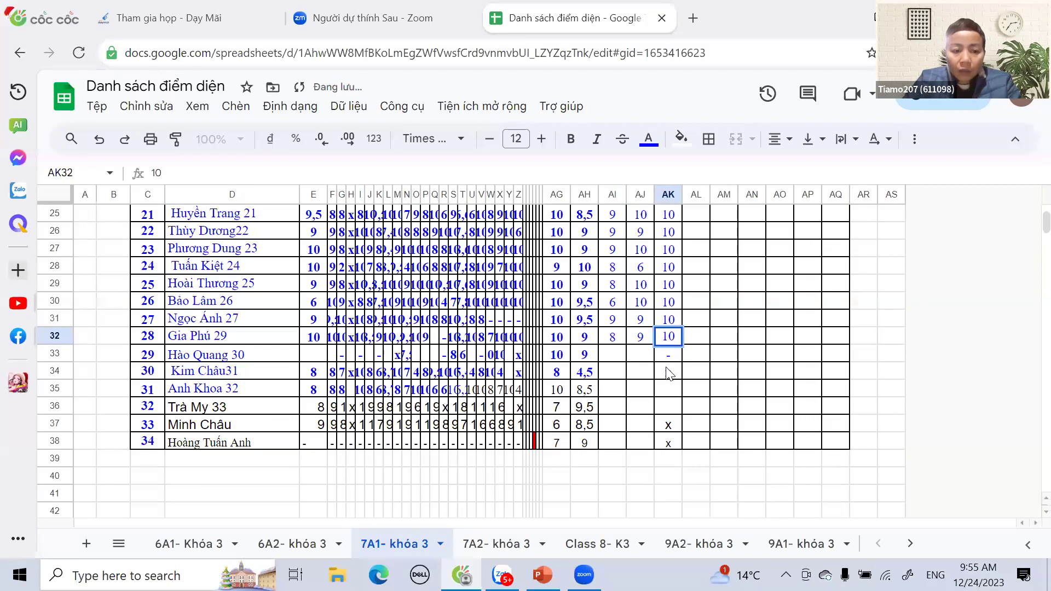
Enter 6, 8 and 10 as the B15 scores for student 30 in AI34:AK34.
left_click(668, 372)
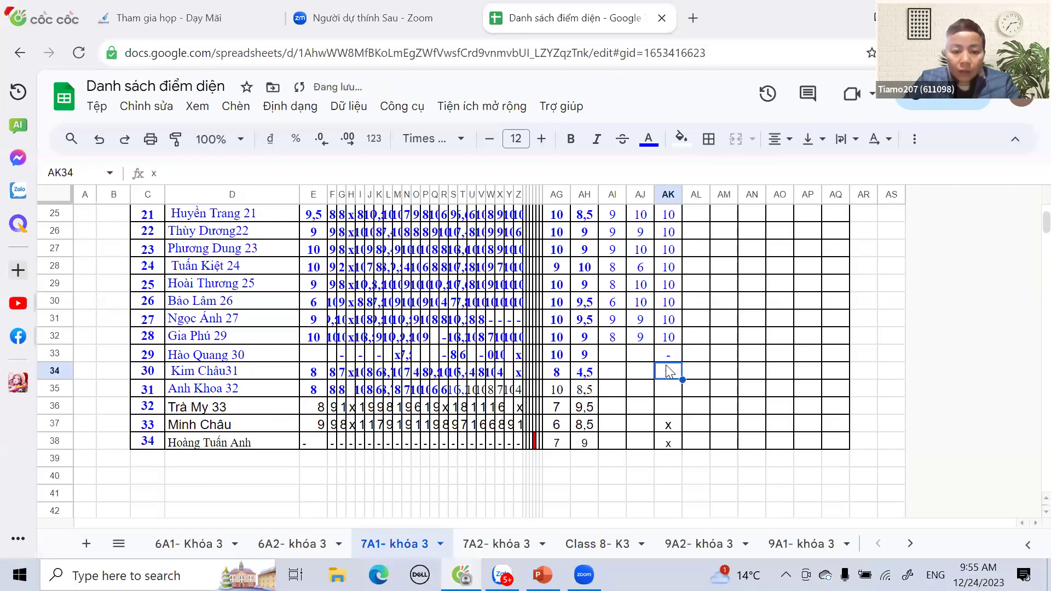
left_click(616, 378)
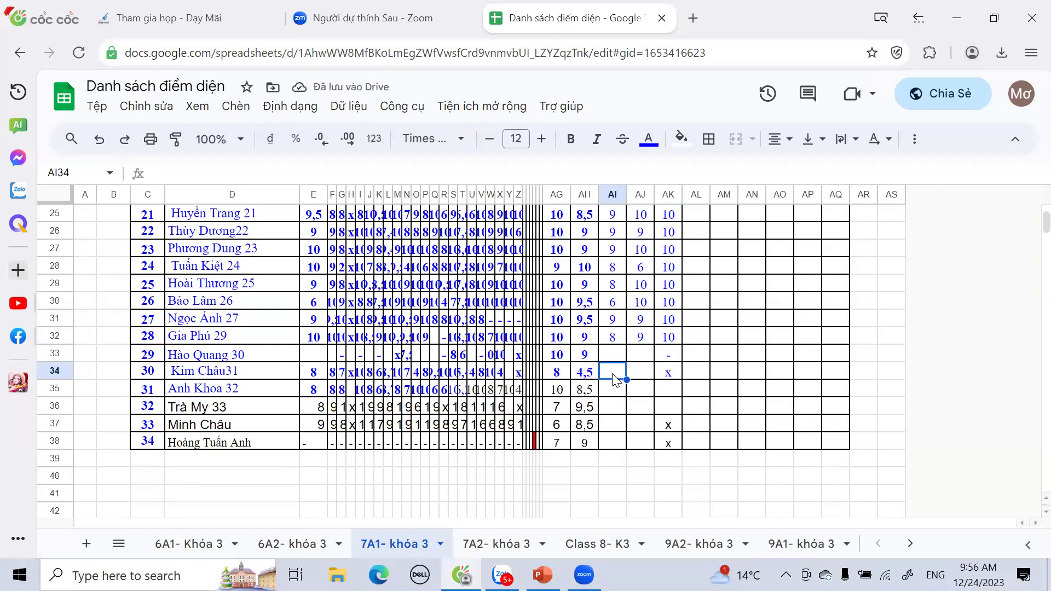
type("6")
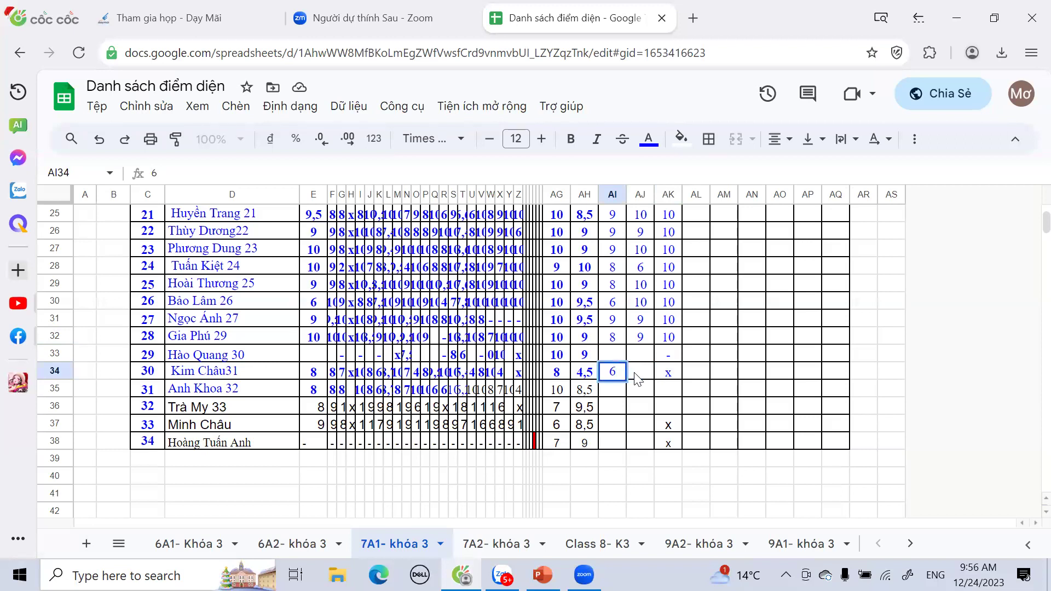
left_click(637, 379)
type("8")
left_click(667, 378)
type("10")
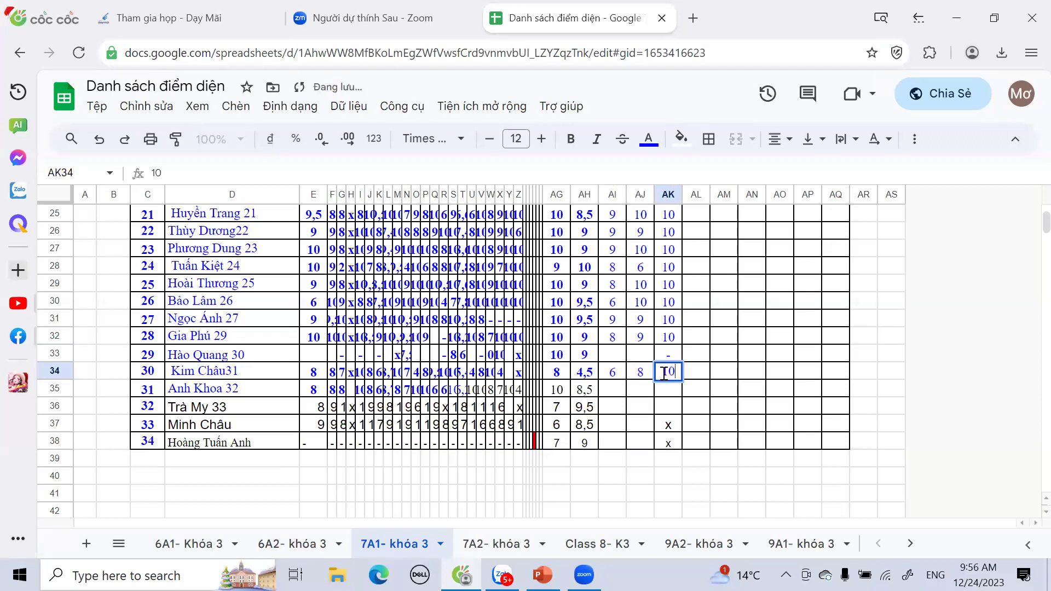
Enter 10, 8 and 2 as the B15 scores for student 31 in AI35:AK35.
left_click(624, 389)
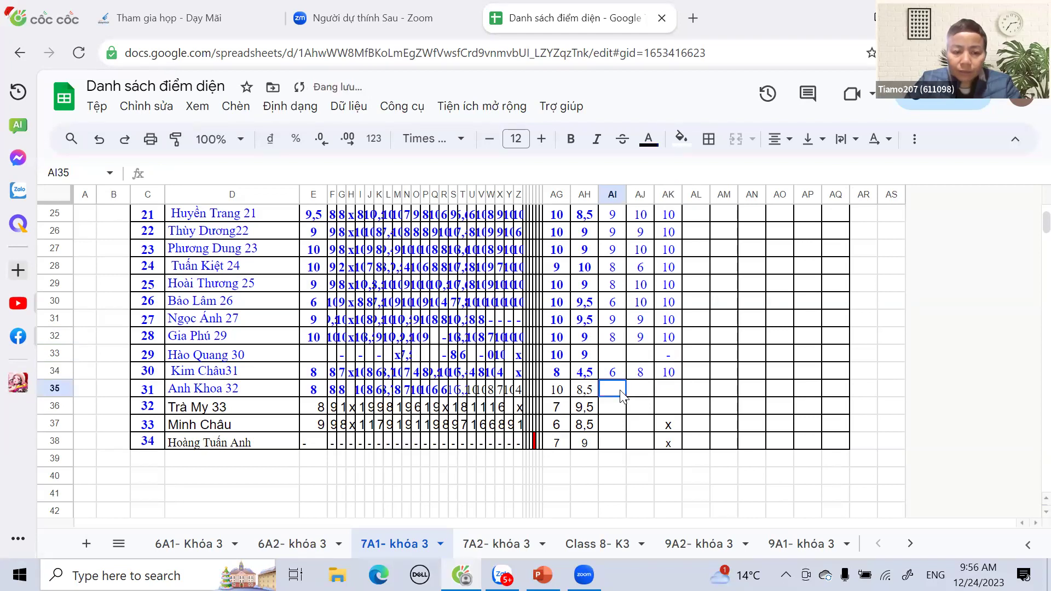
key("shift+Right")
key("shift+Right")
left_click(619, 393)
type("10")
key("Tab")
type("8")
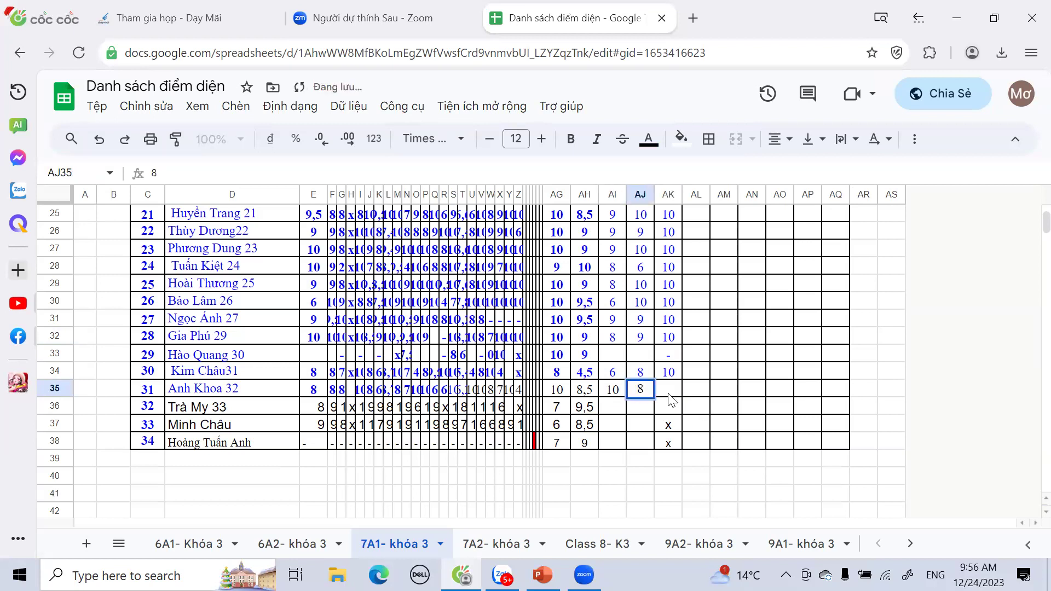
key("Tab")
type("2")
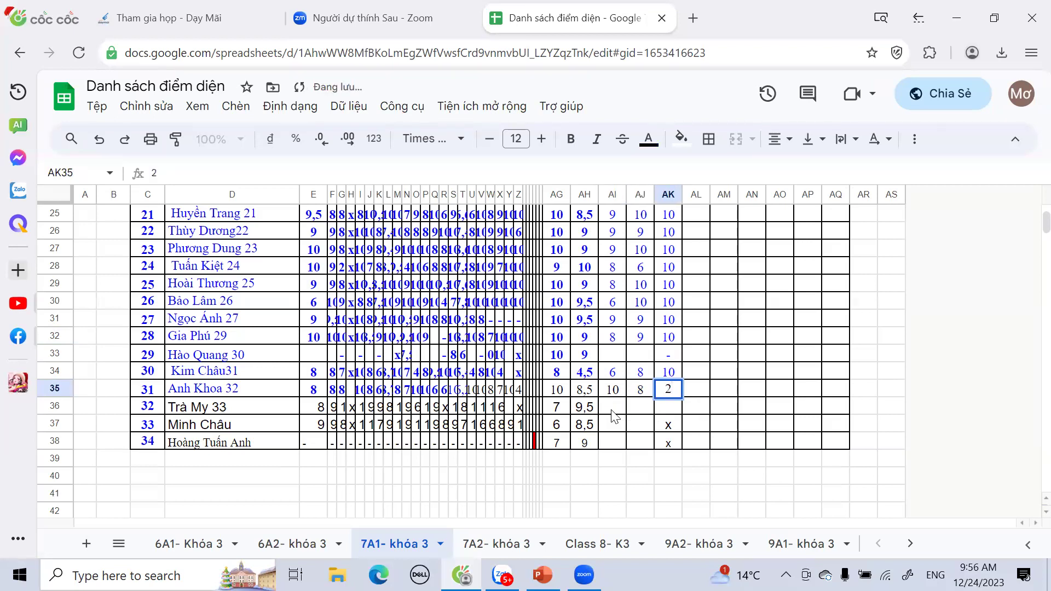
Enter 6, 7 and 10 as the B15 scores for student 33 in AI37:AK37.
left_click(613, 415)
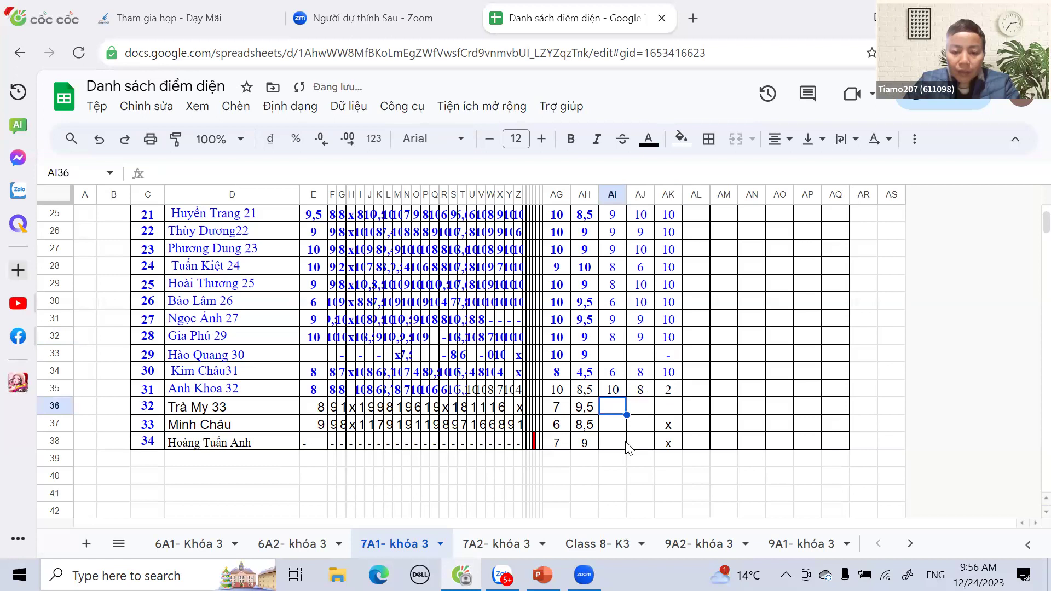
left_click(618, 428)
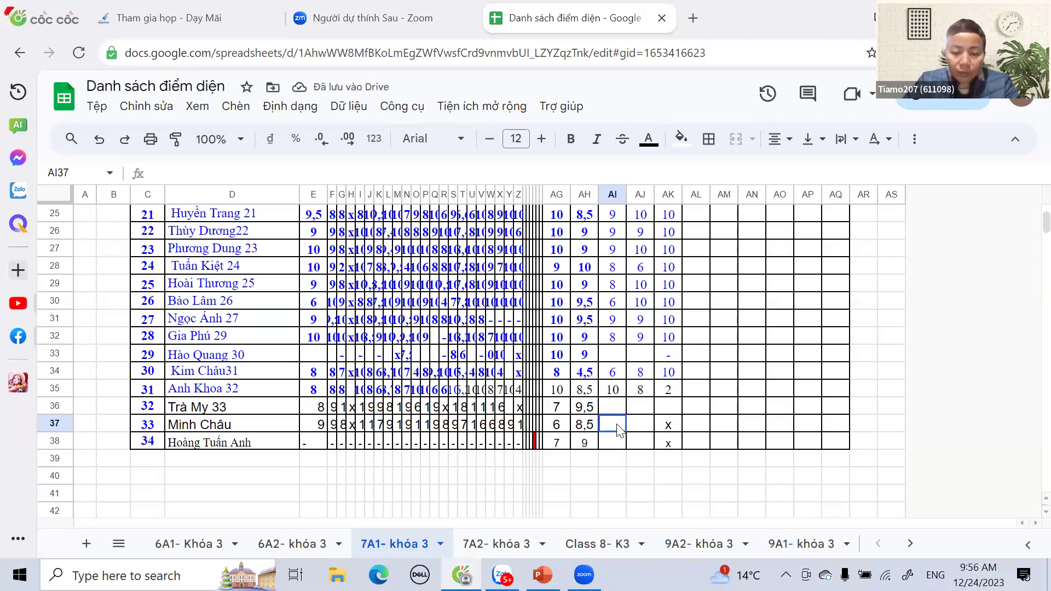
key("shift+Right")
key("shift+Left")
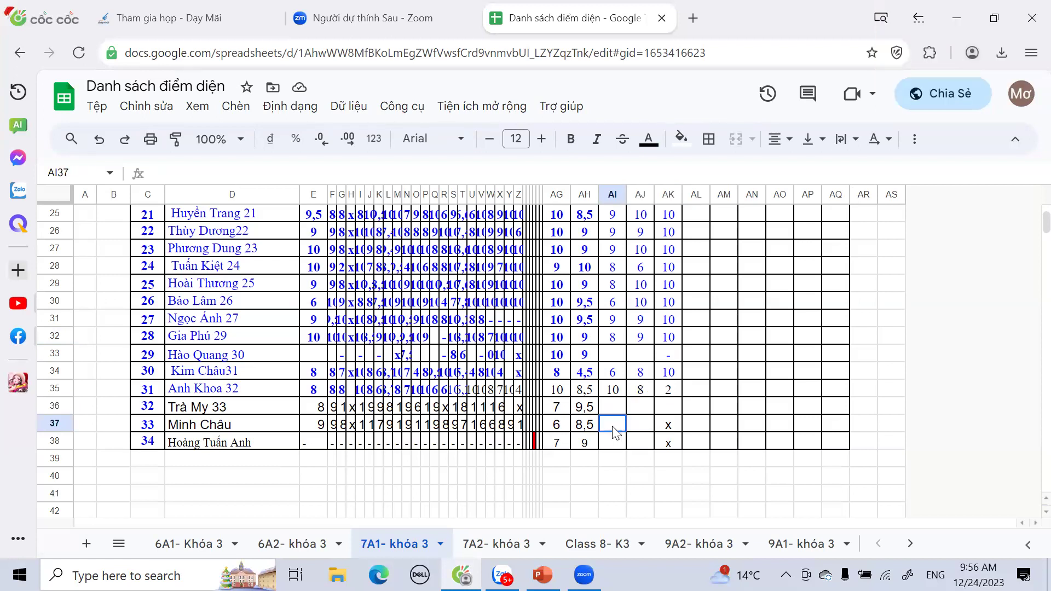
type("6")
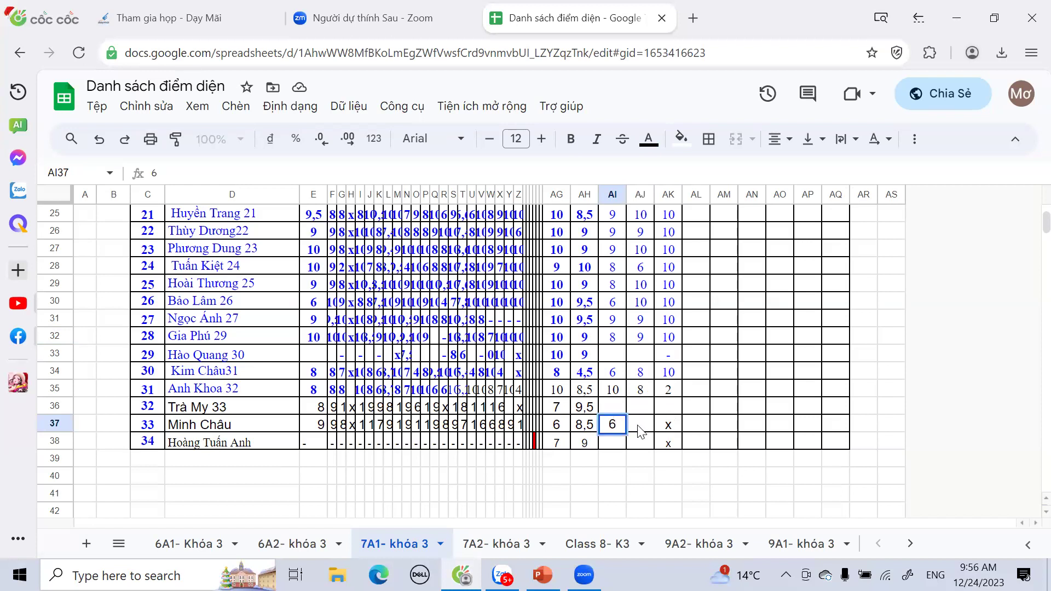
key("Tab")
type("7")
key("Tab")
type("10")
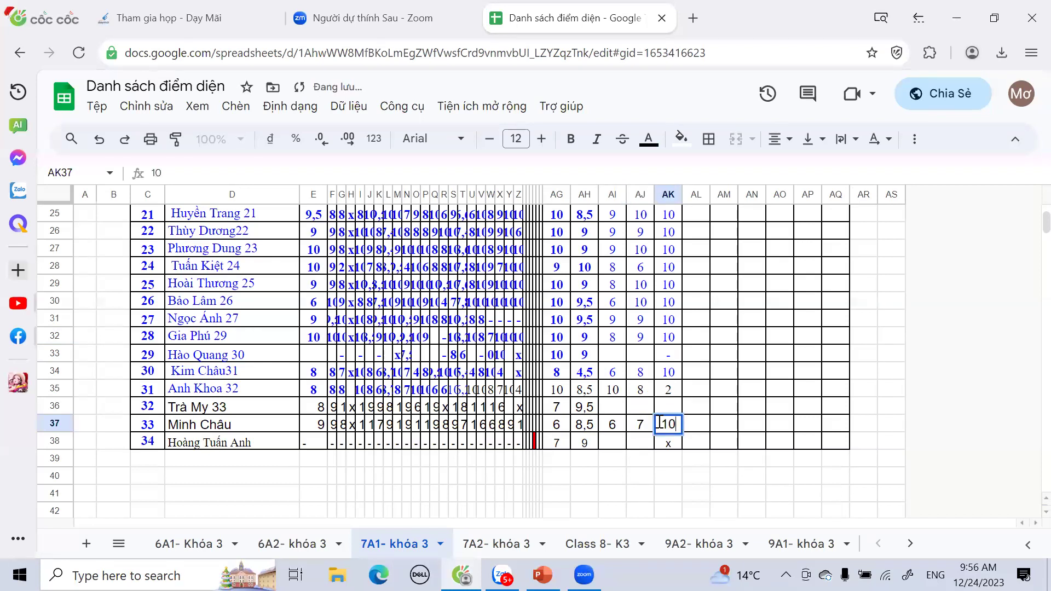
Mark student 32's B15 entry in AK36 with a dash.
key("Up")
type("-")
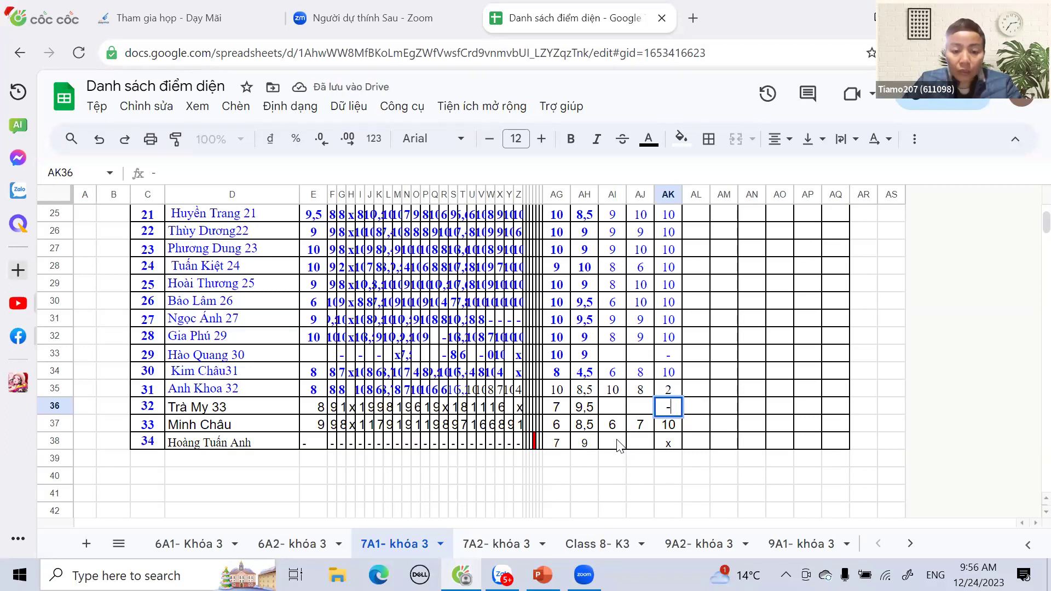
left_click(619, 446)
left_click(669, 447)
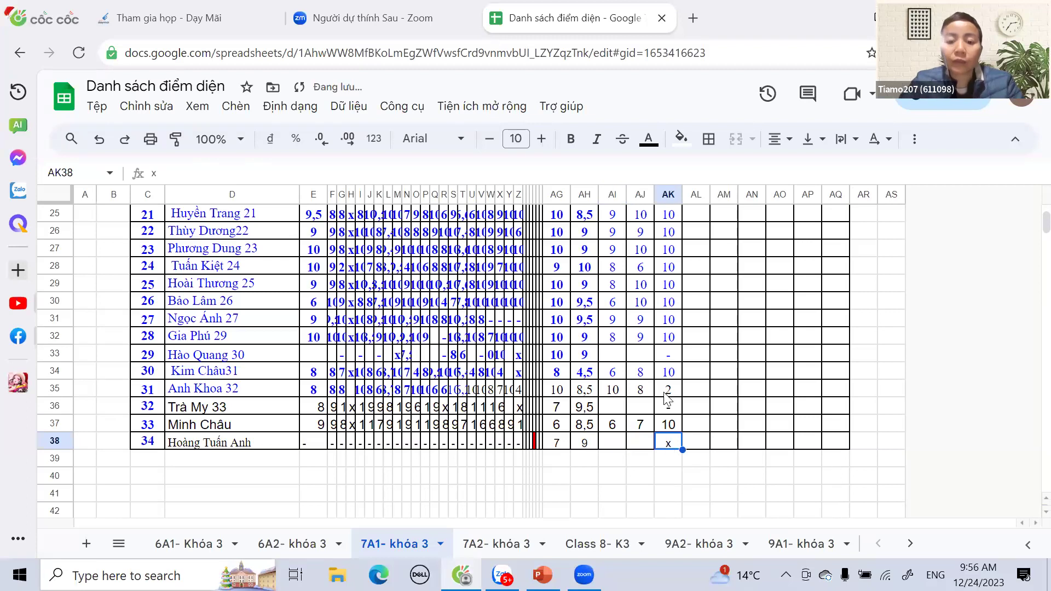
scroll(666, 432, "up", 4)
scroll(651, 336, "up", 4)
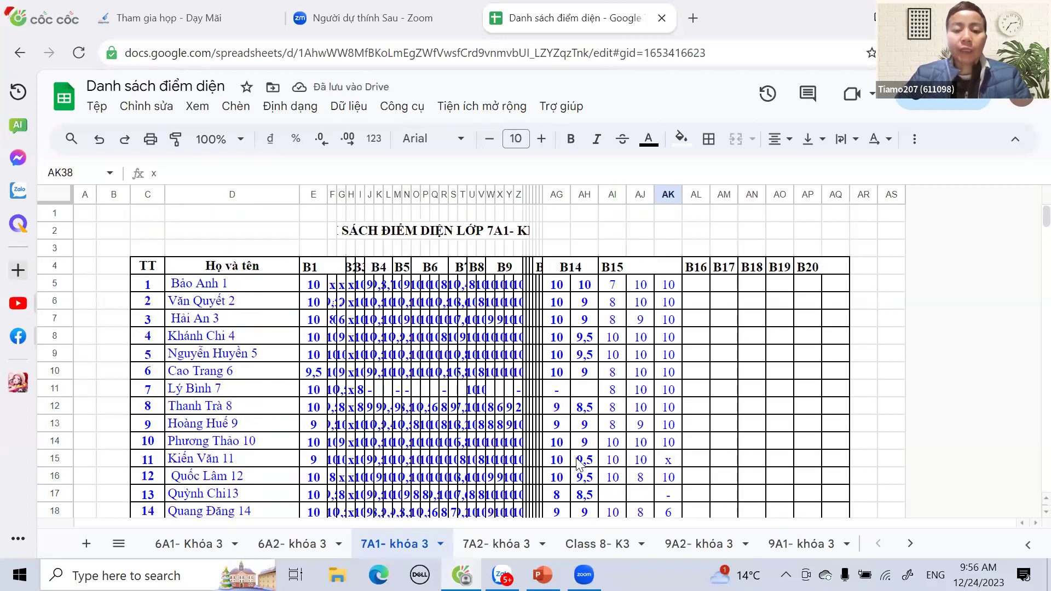